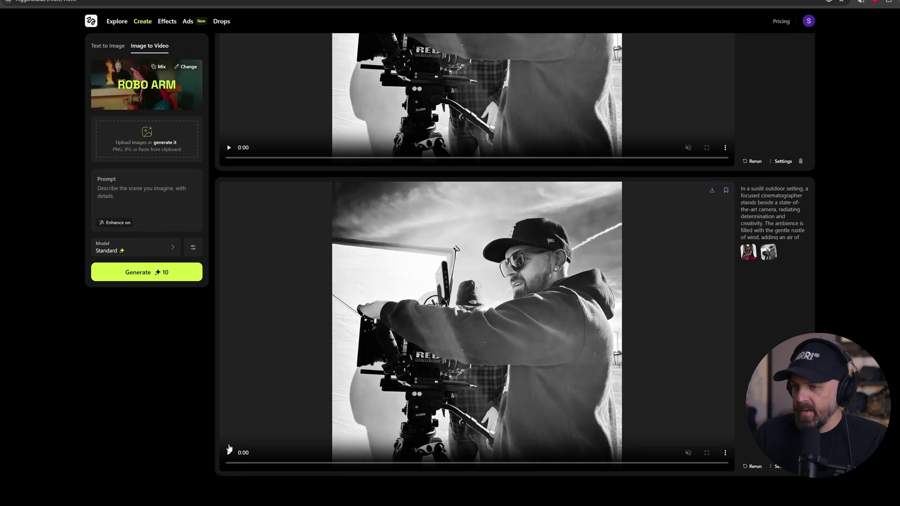
# Play the cinematographer's metal transformation video and read through its full prompt.
pyautogui.click(229, 452)
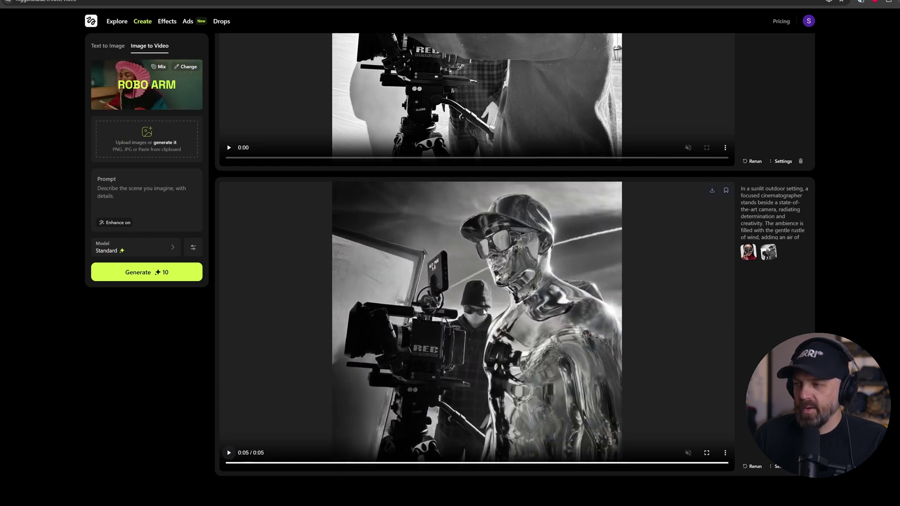
pyautogui.click(230, 463)
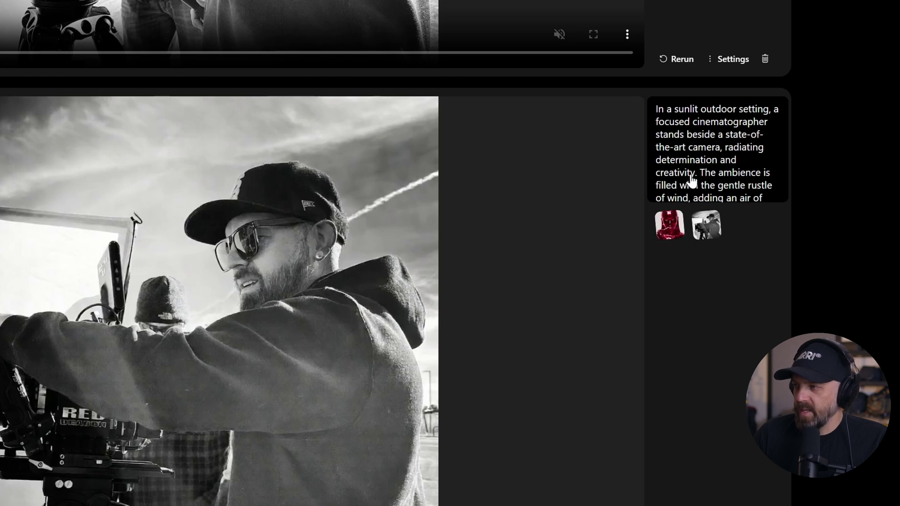
pyautogui.scroll(-3, 706, 171)
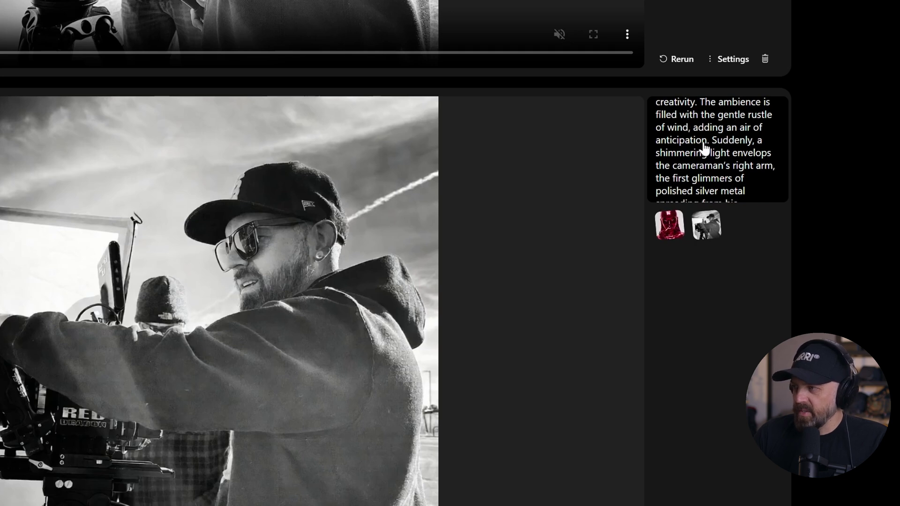
pyautogui.scroll(-6, 710, 147)
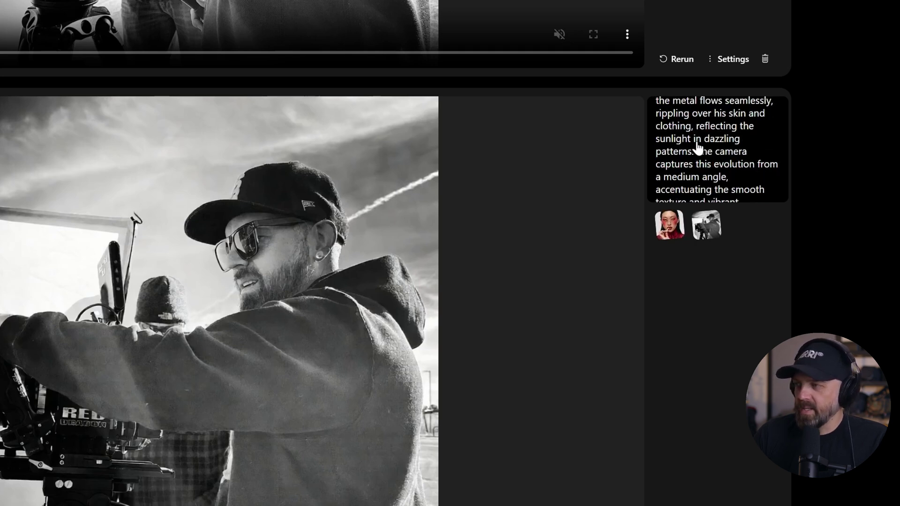
pyautogui.scroll(-3, 698, 148)
pyautogui.scroll(-2, 698, 149)
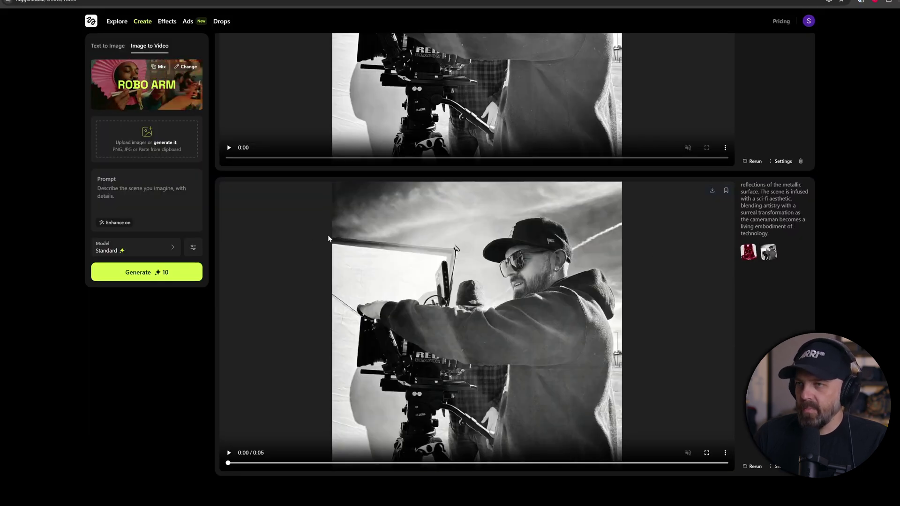
# Open the Glam Shot template from the short ads and upload the Tab can photo "108010896-ECOM copy.jpg" as the product.
pyautogui.click(190, 24)
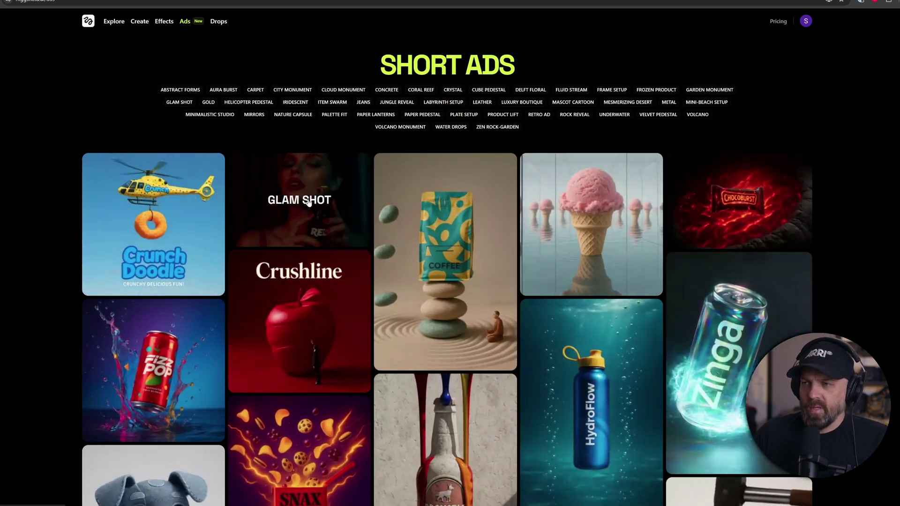
pyautogui.click(308, 201)
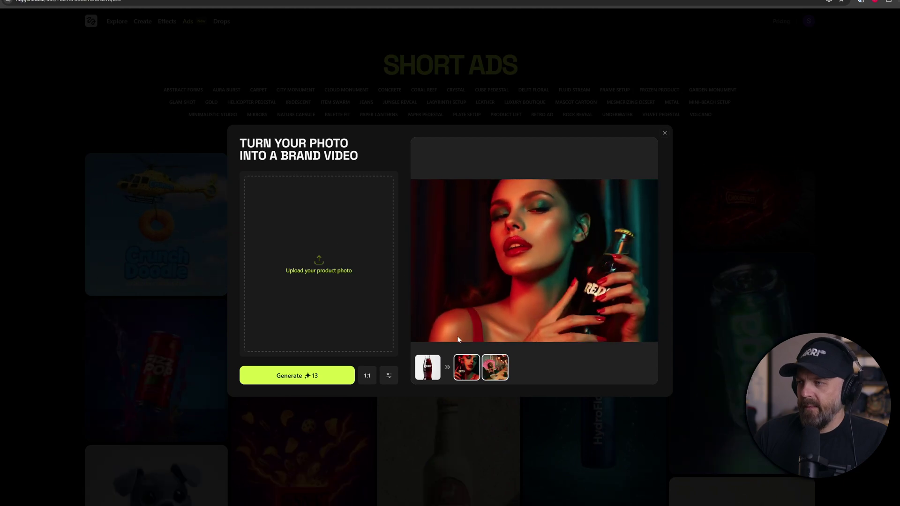
pyautogui.click(320, 271)
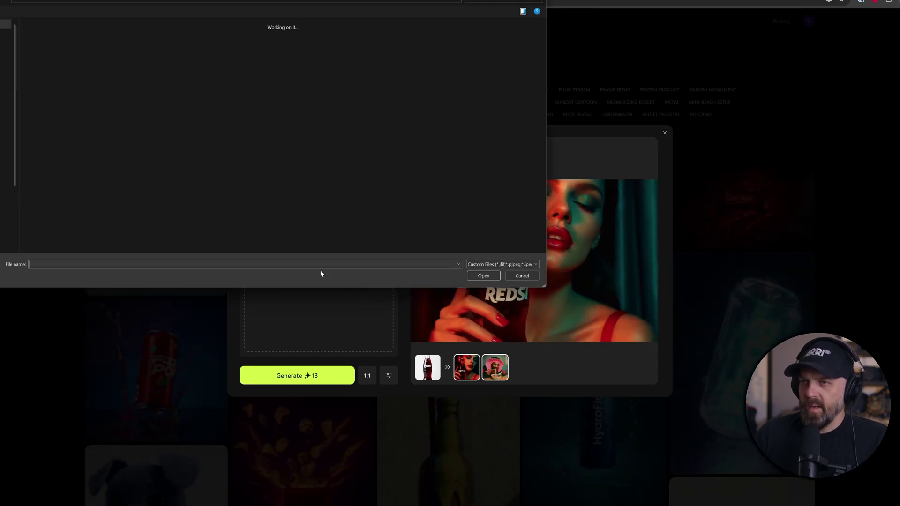
pyautogui.click(42, 56)
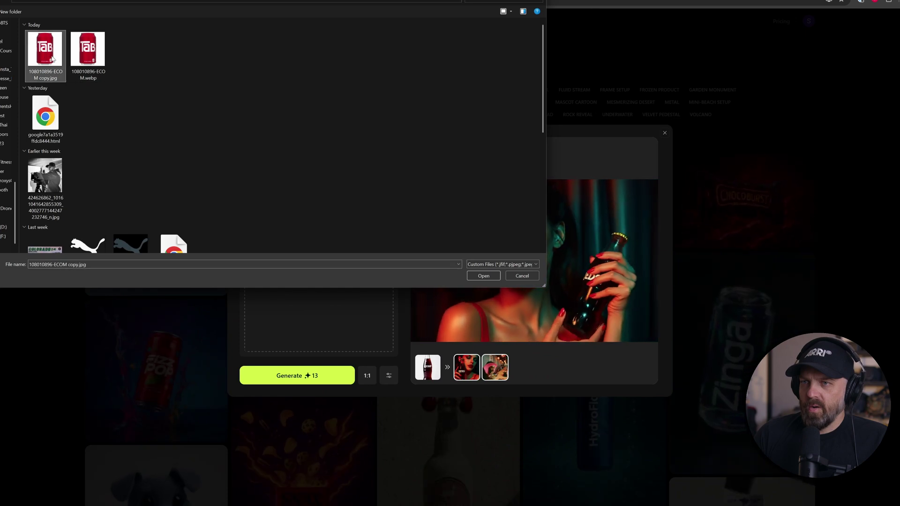
pyautogui.doubleClick(43, 56)
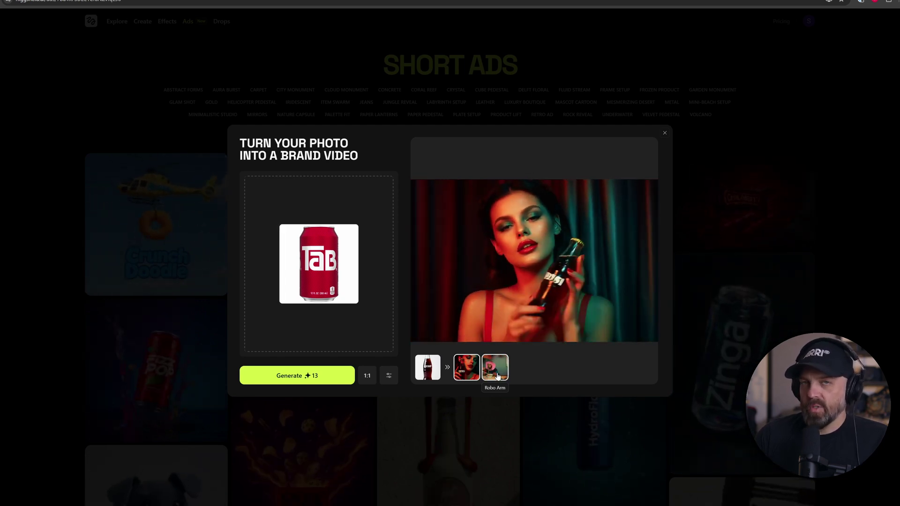
# Check the aspect ratio and quality options, keep 1:1 and Standard, and generate the Glam Shot brand video.
pyautogui.click(367, 377)
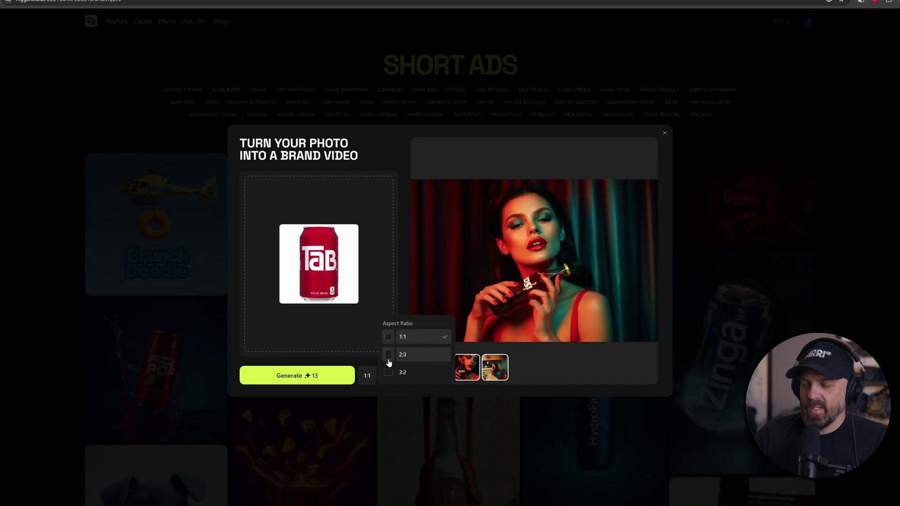
pyautogui.click(368, 375)
pyautogui.click(389, 378)
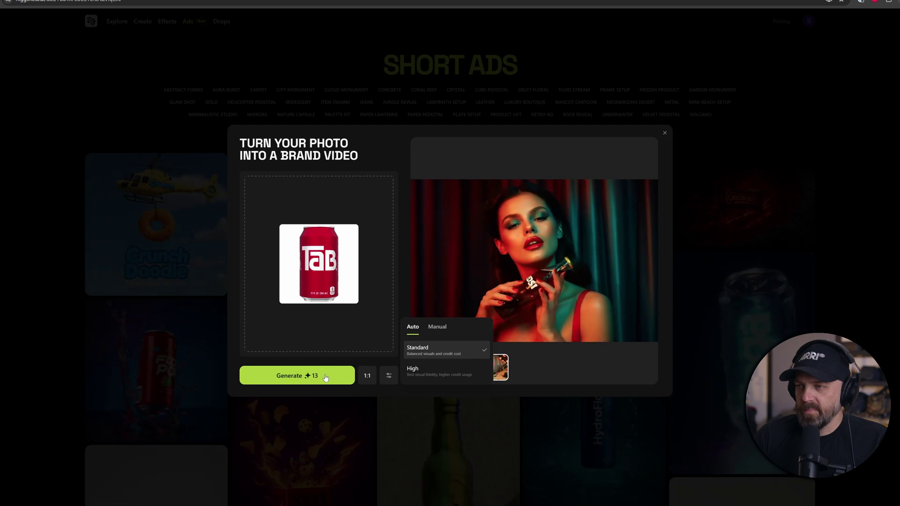
pyautogui.click(326, 378)
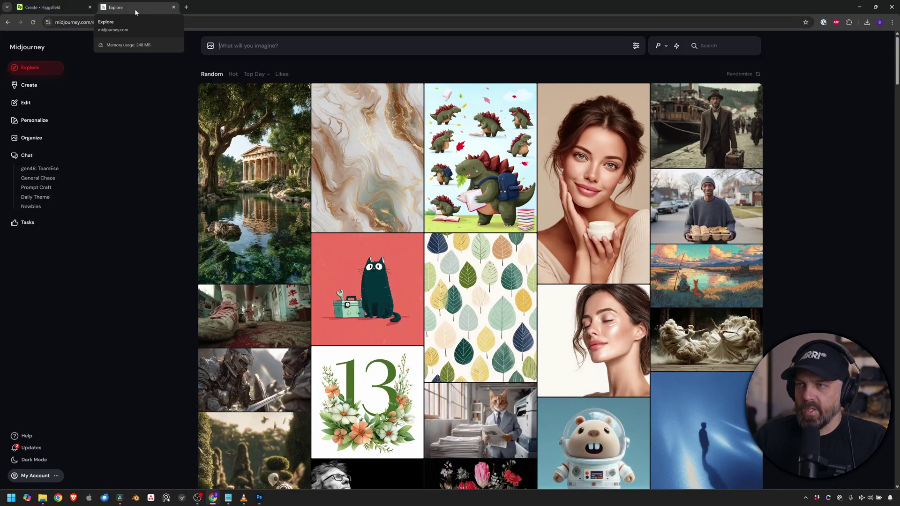
# In Midjourney, set the image model version to 7.
pyautogui.click(636, 45)
pyautogui.click(741, 115)
pyautogui.click(734, 130)
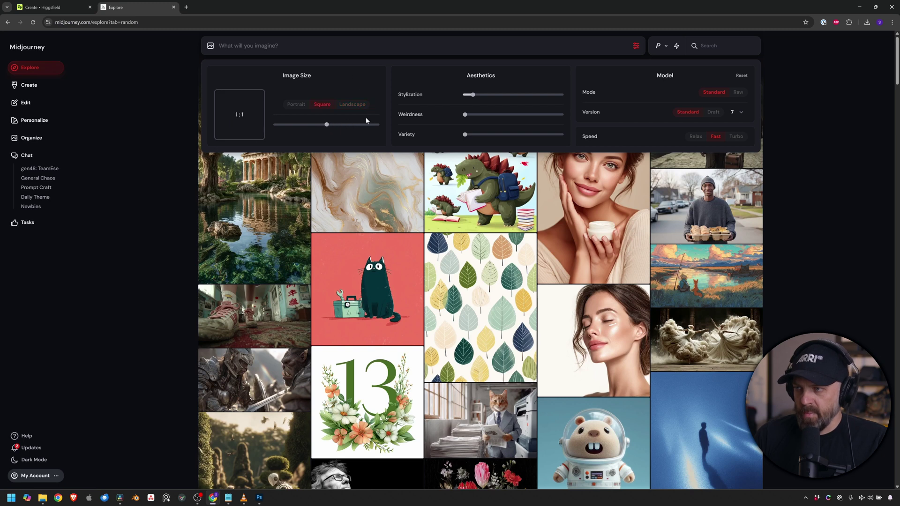
# Add the Tab can as the Omni-Reference and generate "Place the can of Tab soda into 3D pixar style image of a kitchen".
pyautogui.click(209, 46)
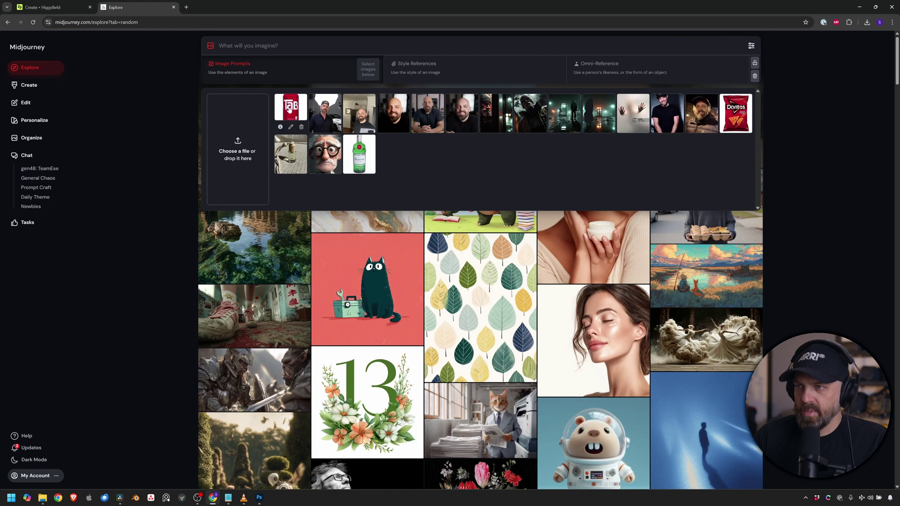
pyautogui.click(289, 109)
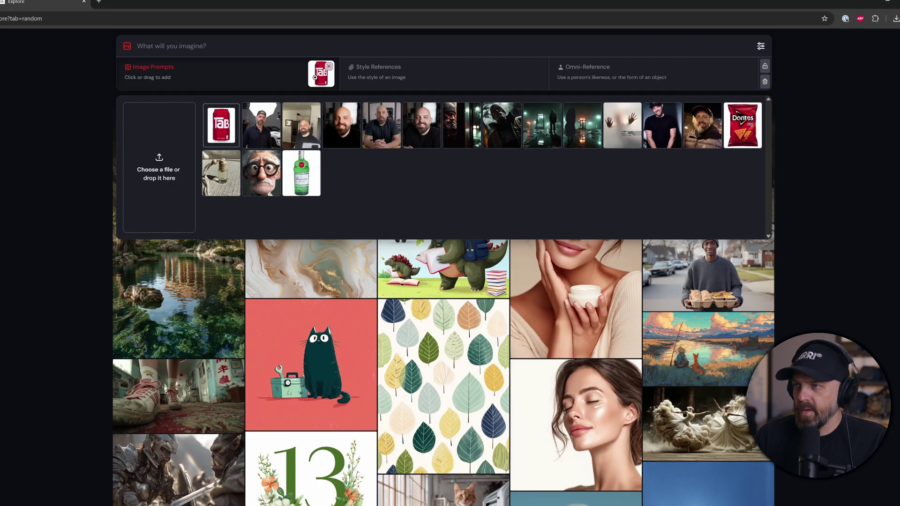
pyautogui.moveTo(371, 72); pyautogui.dragTo(665, 83)
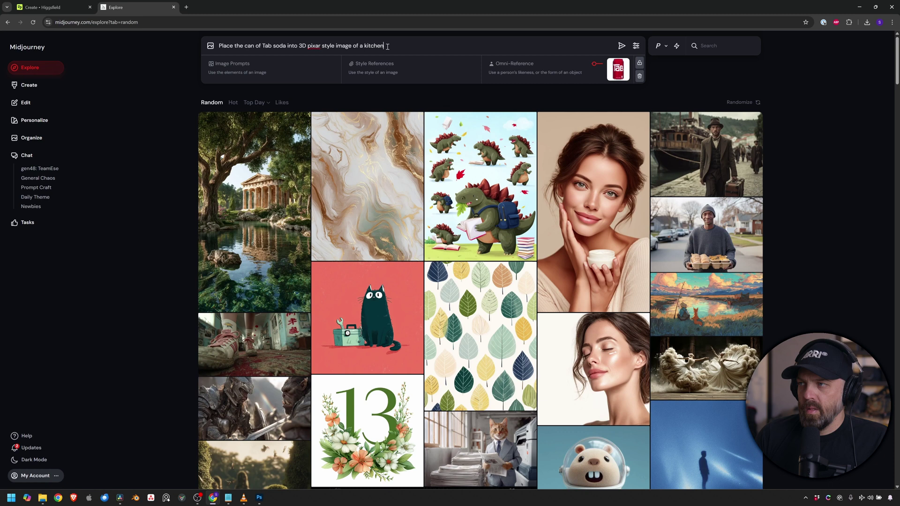
pyautogui.press('Return')
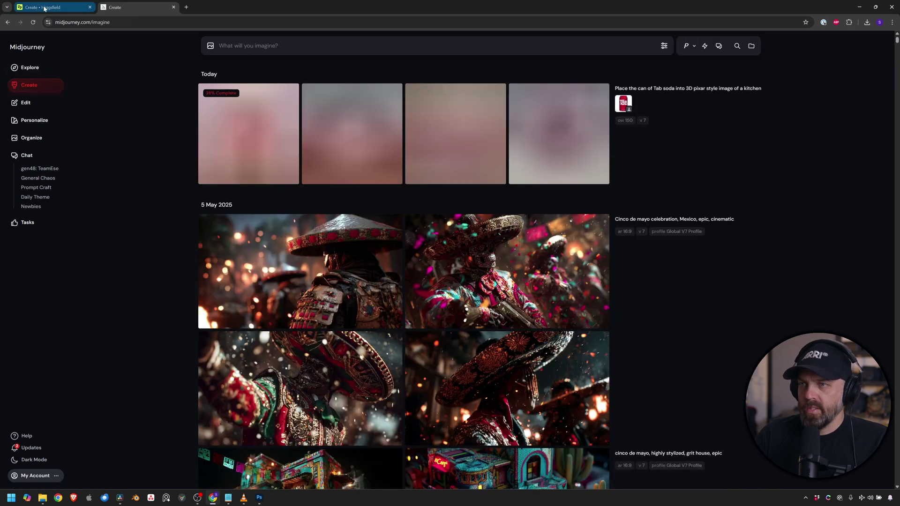
# Switch back to Higgsfield and play the finished Glam Shot video of the Tab can.
pyautogui.click(44, 8)
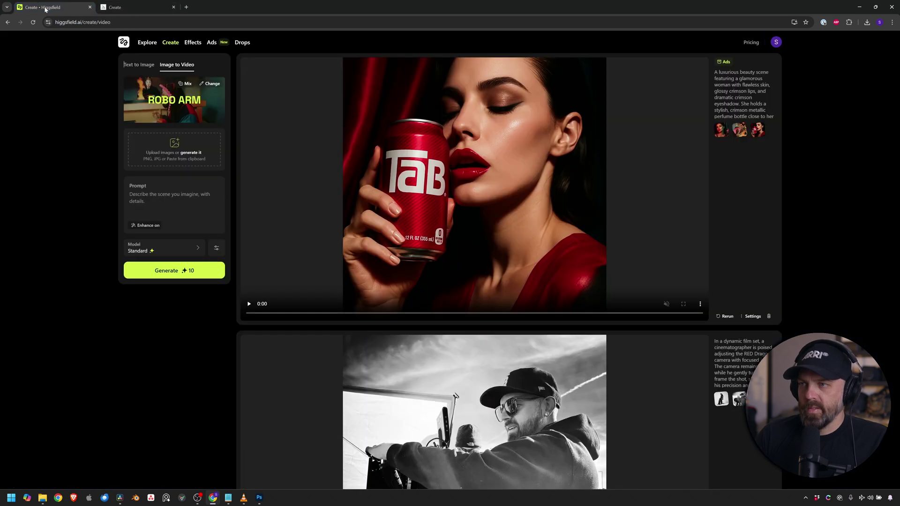
pyautogui.click(246, 305)
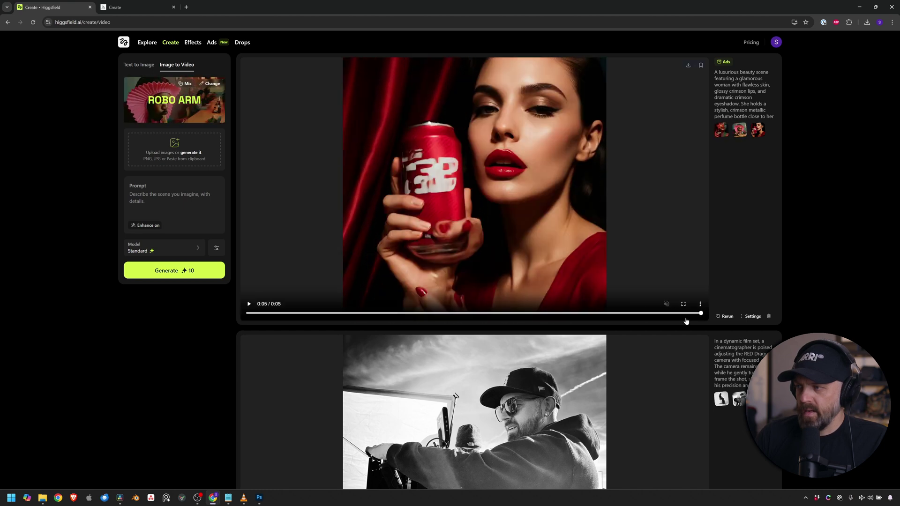
pyautogui.click(247, 304)
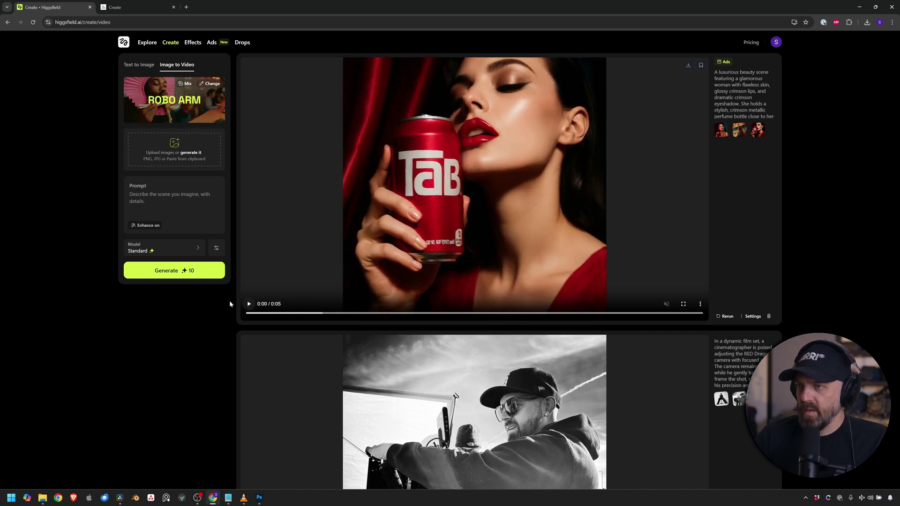
# Generate a short ad from the Water Drops template using the Tab can photo as the product.
pyautogui.click(211, 42)
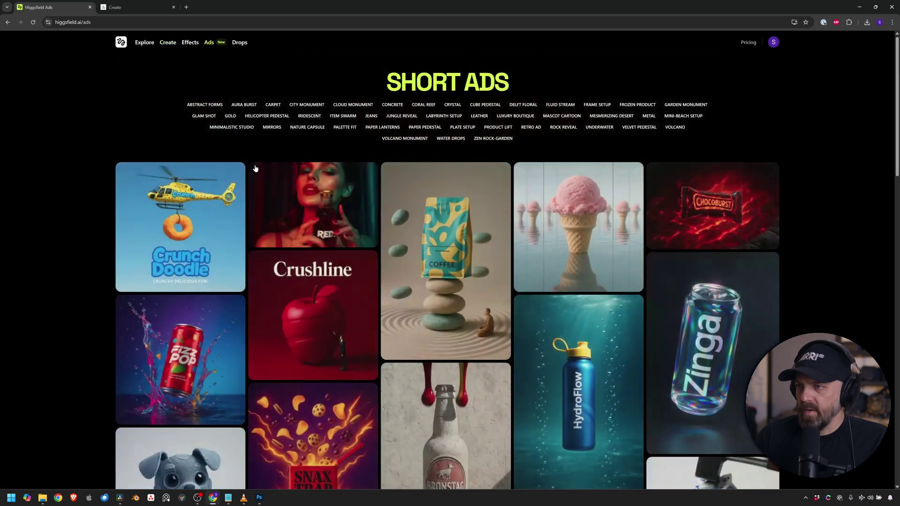
pyautogui.scroll(-1, 251, 197)
pyautogui.scroll(-1, 181, 323)
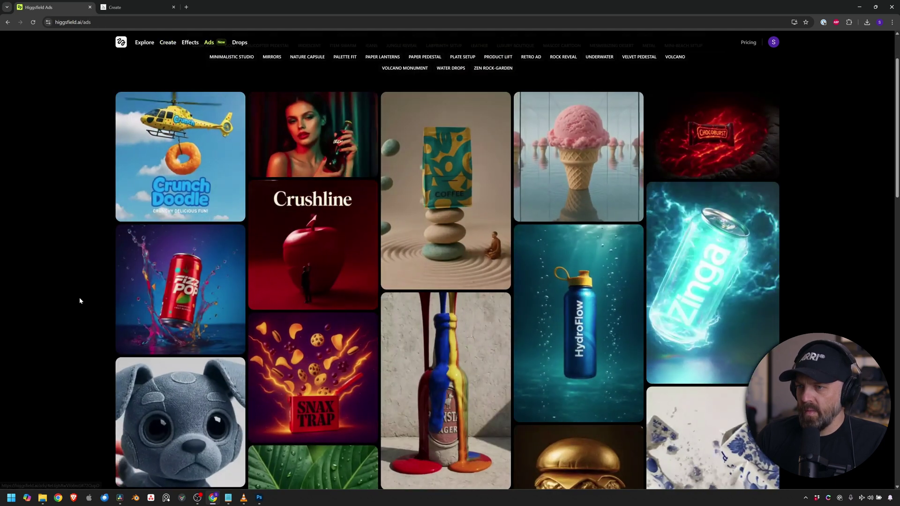
pyautogui.scroll(-1, 80, 301)
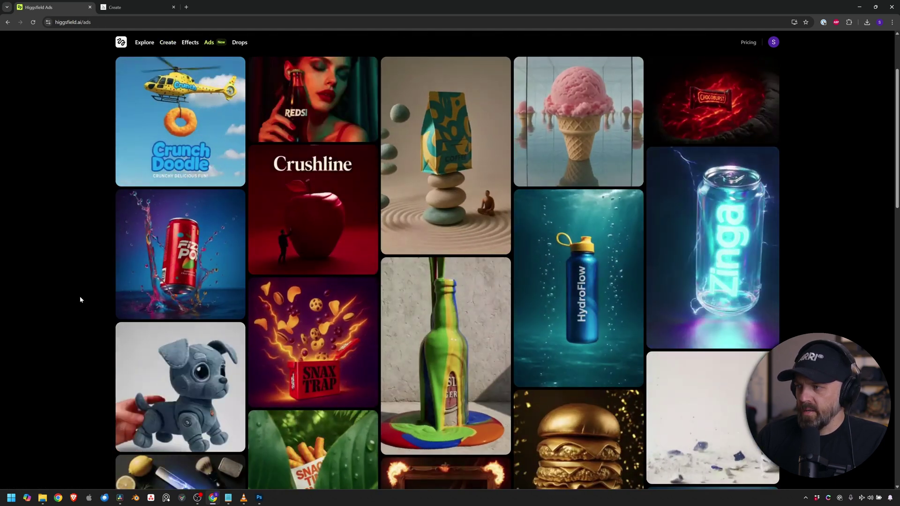
pyautogui.scroll(-3, 108, 267)
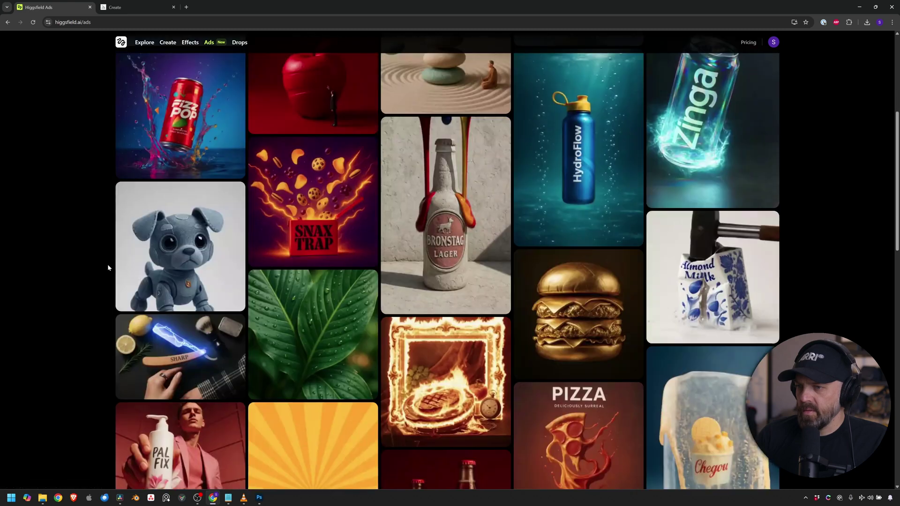
pyautogui.scroll(4, 108, 267)
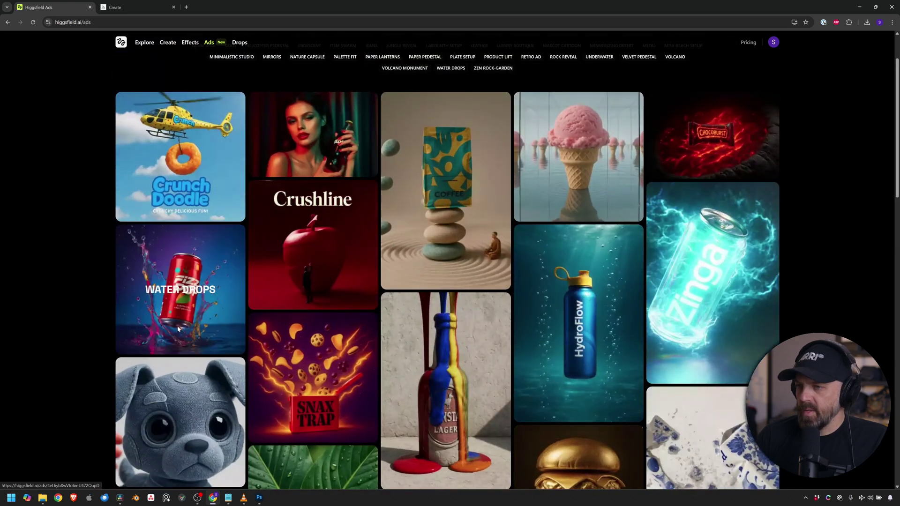
pyautogui.click(178, 329)
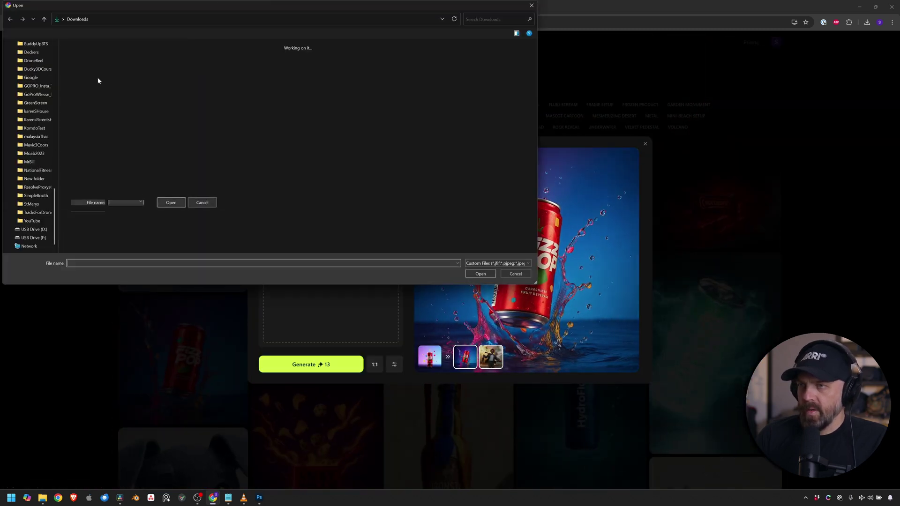
pyautogui.doubleClick(79, 68)
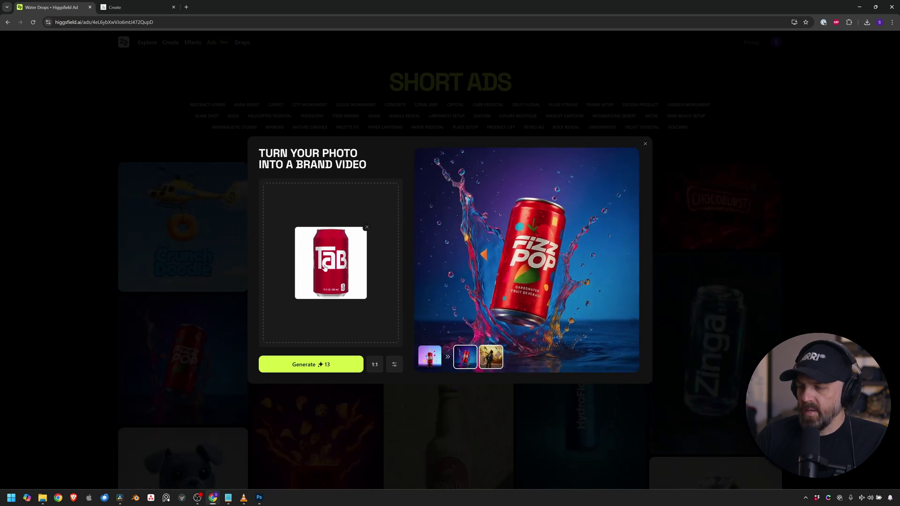
pyautogui.click(313, 370)
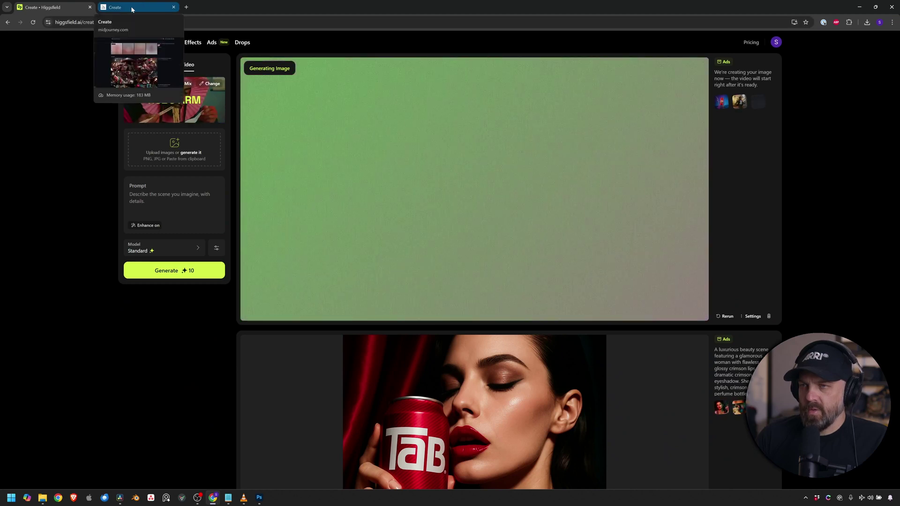
# Switch to Midjourney and compare the enlarged kitchen images of the Tab can, examining the lettering on each can.
pyautogui.click(132, 7)
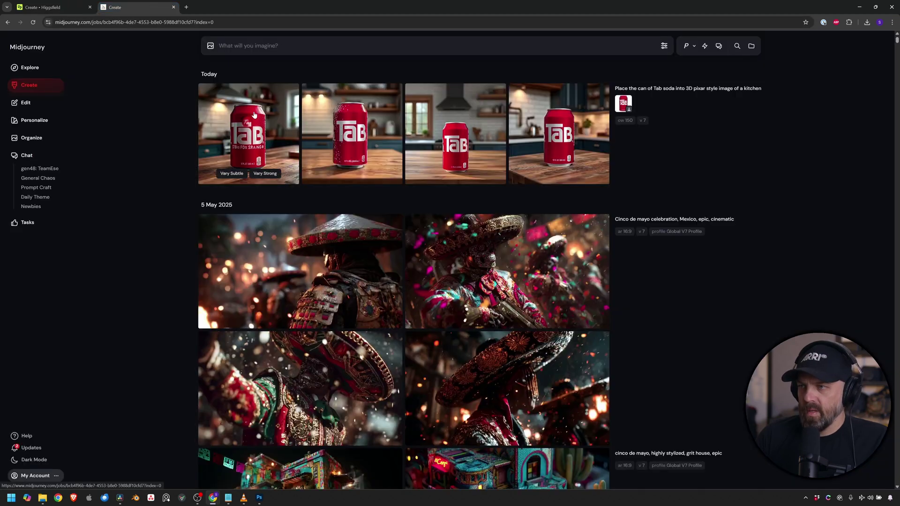
pyautogui.click(254, 113)
pyautogui.scroll(-3, 253, 112)
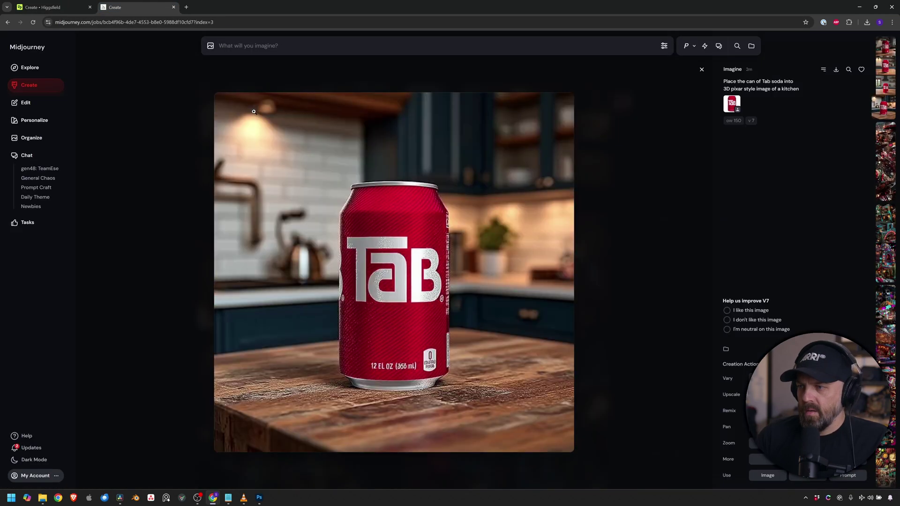
pyautogui.scroll(1, 253, 112)
pyautogui.scroll(1, 253, 112)
pyautogui.scroll(-1, 253, 111)
pyautogui.scroll(-1, 253, 111)
pyautogui.scroll(1, 254, 111)
pyautogui.scroll(1, 254, 111)
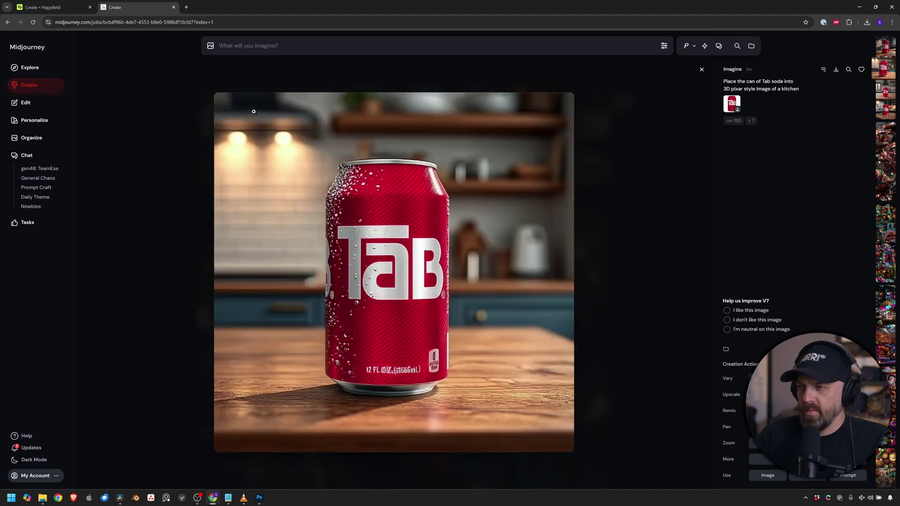
pyautogui.scroll(1, 254, 111)
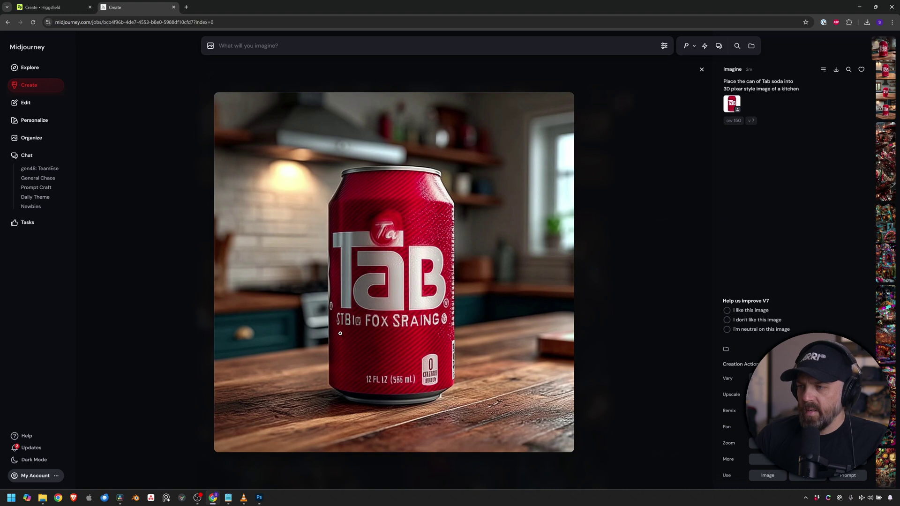
pyautogui.scroll(-3, 340, 333)
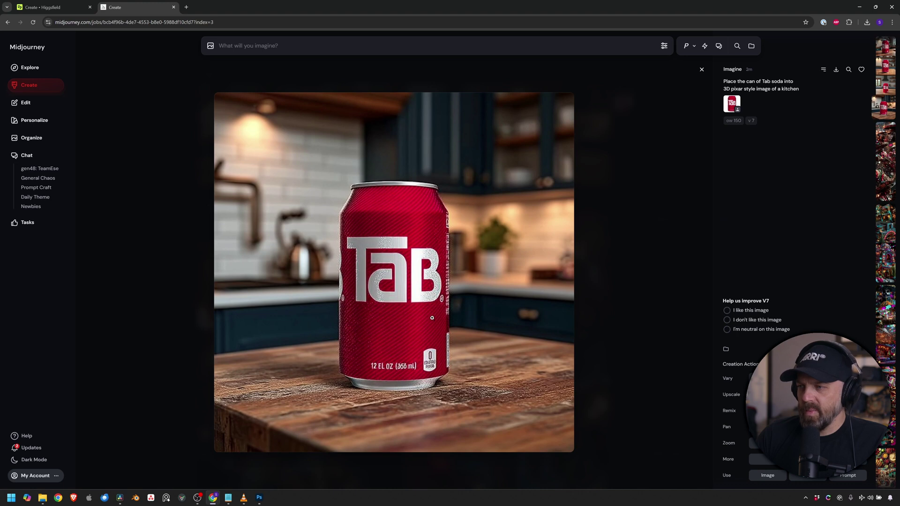
pyautogui.scroll(2, 423, 299)
pyautogui.scroll(-2, 423, 299)
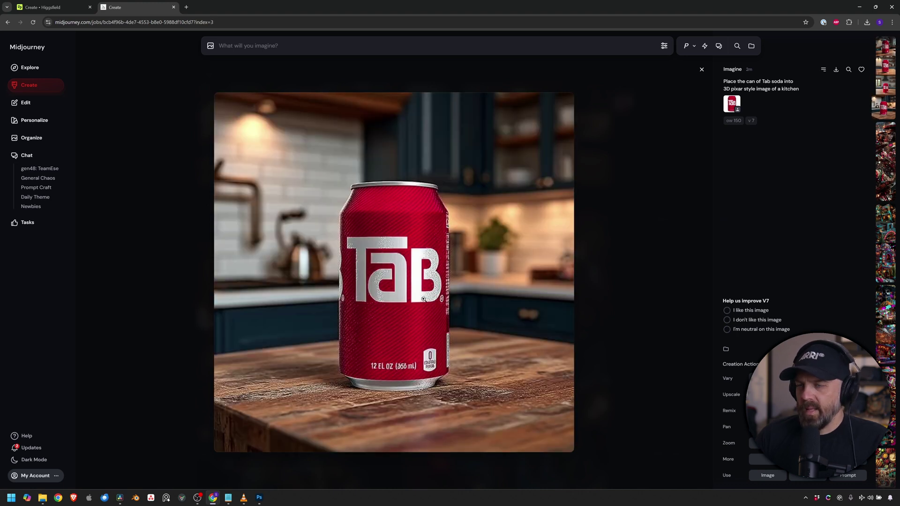
# Open Runway in a new browser tab and start a new image generation session.
pyautogui.click(186, 8)
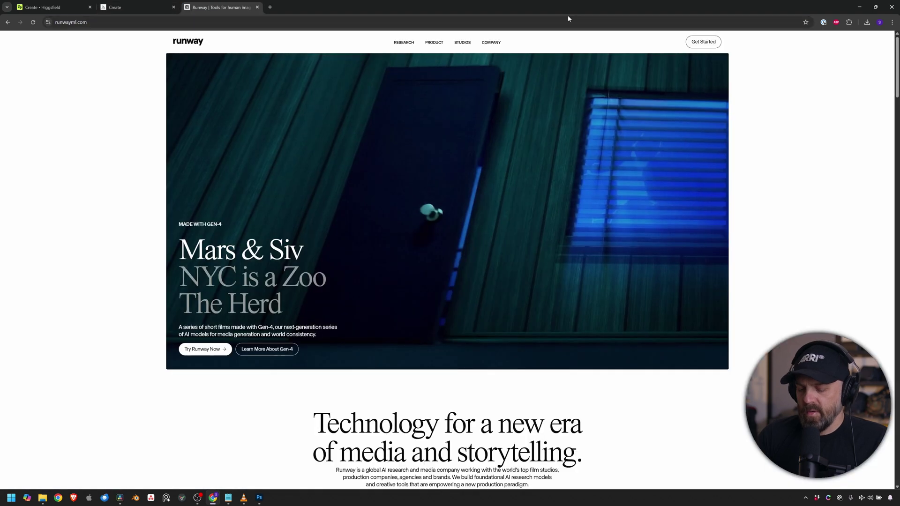
pyautogui.click(710, 37)
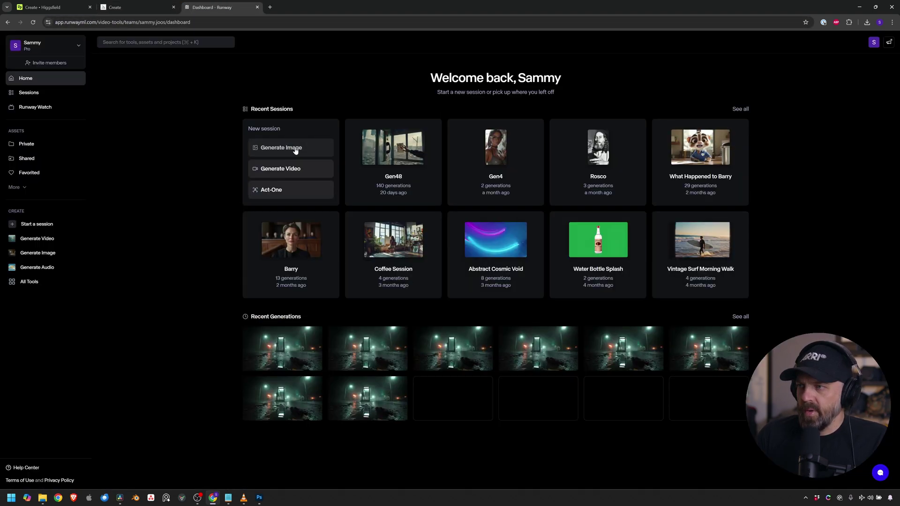
pyautogui.click(295, 148)
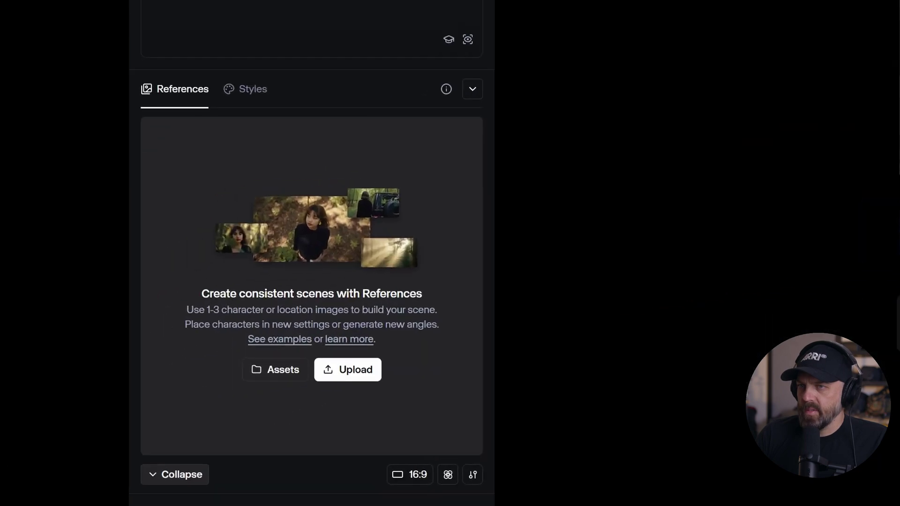
# Upload the Tab can photo as a reference image and set the aspect ratio to 1:1.
pyautogui.click(356, 370)
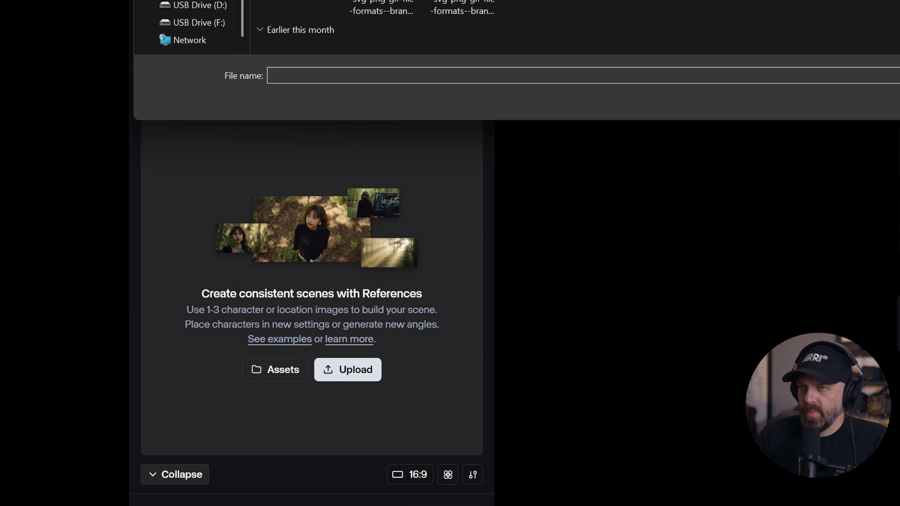
pyautogui.doubleClick(381, 7)
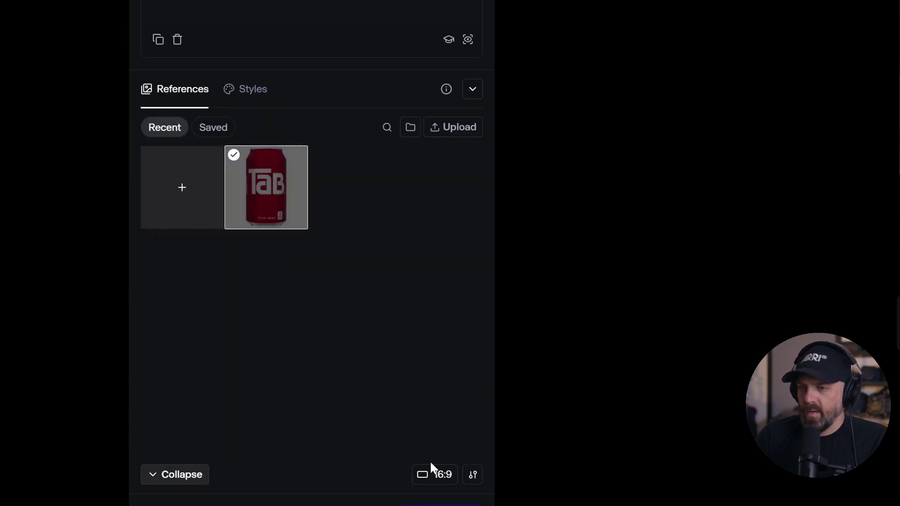
pyautogui.click(432, 470)
pyautogui.click(457, 364)
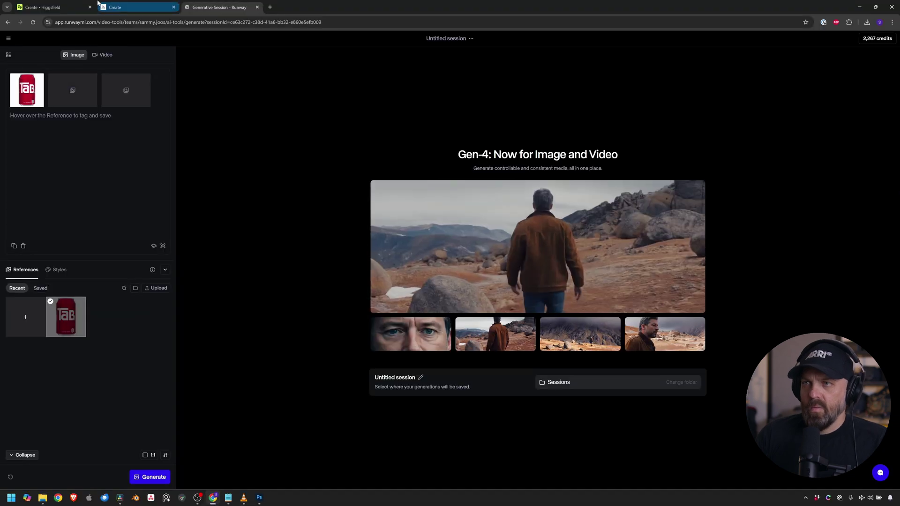
# Copy the kitchen prompt "Place the can of Tab soda into 3D pixar style image of a kitchen" from Midjourney and generate it in Runway.
pyautogui.click(117, 7)
pyautogui.moveTo(808, 92); pyautogui.dragTo(737, 86)
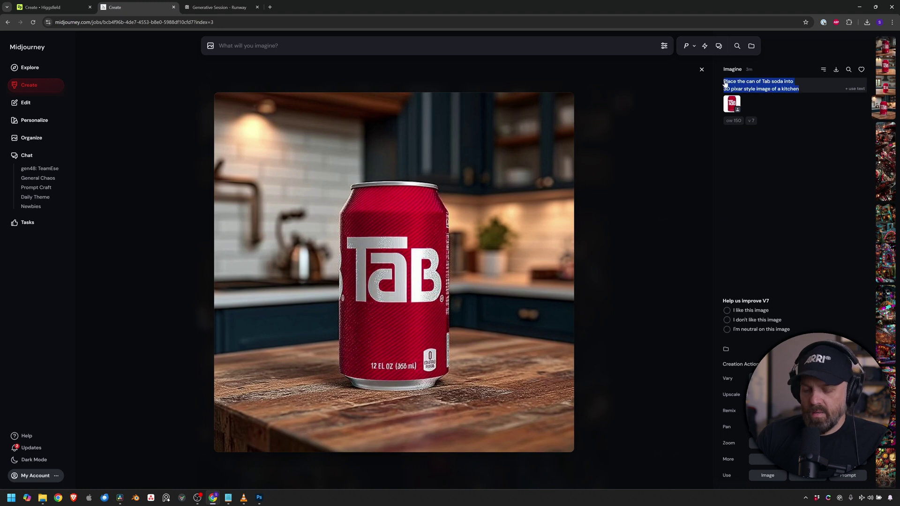
pyautogui.click(220, 7)
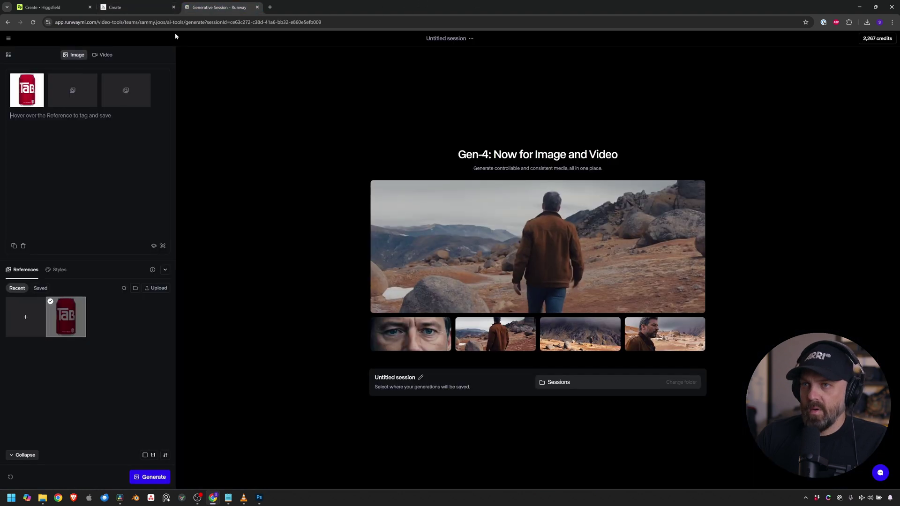
pyautogui.click(53, 122)
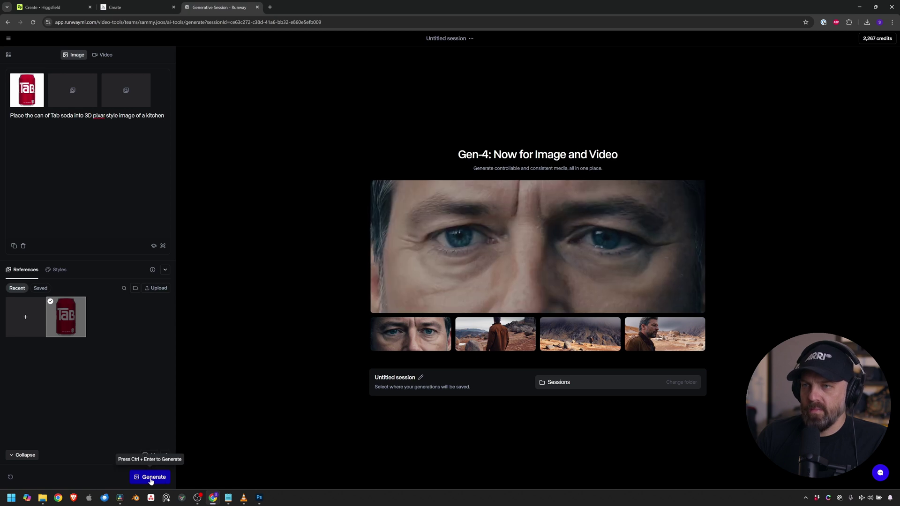
pyautogui.click(151, 477)
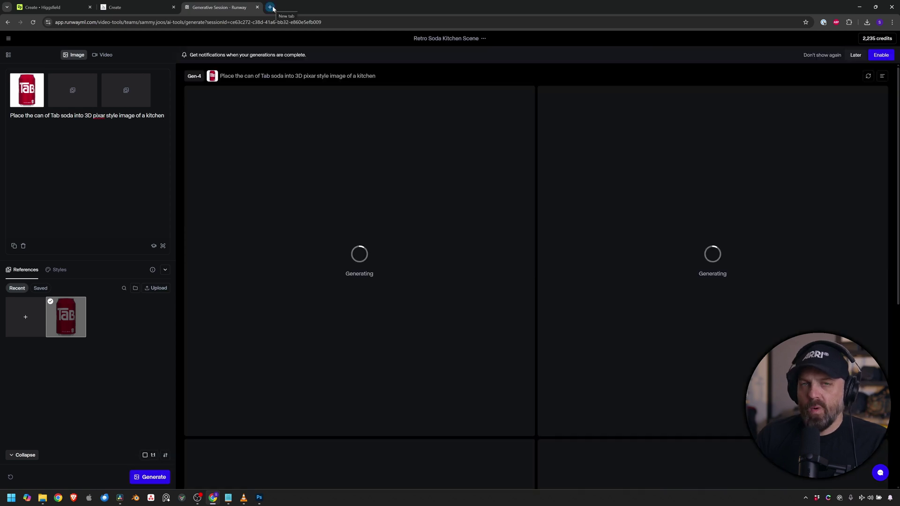
# Open ChatGPT in a new browser tab, attach the Tab can photo and submit "Place the can of Tab soda into 3D pixar style image of a kitchen".
pyautogui.click(270, 7)
pyautogui.click(325, 229)
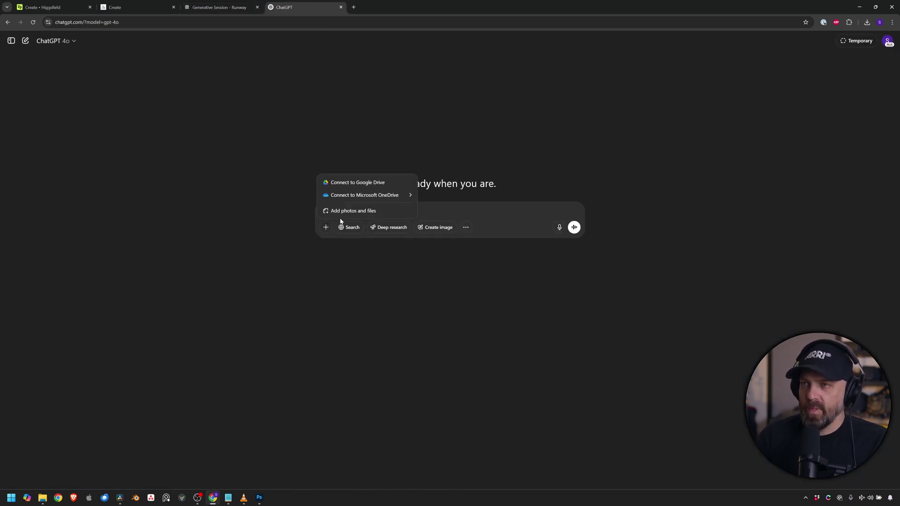
pyautogui.click(349, 212)
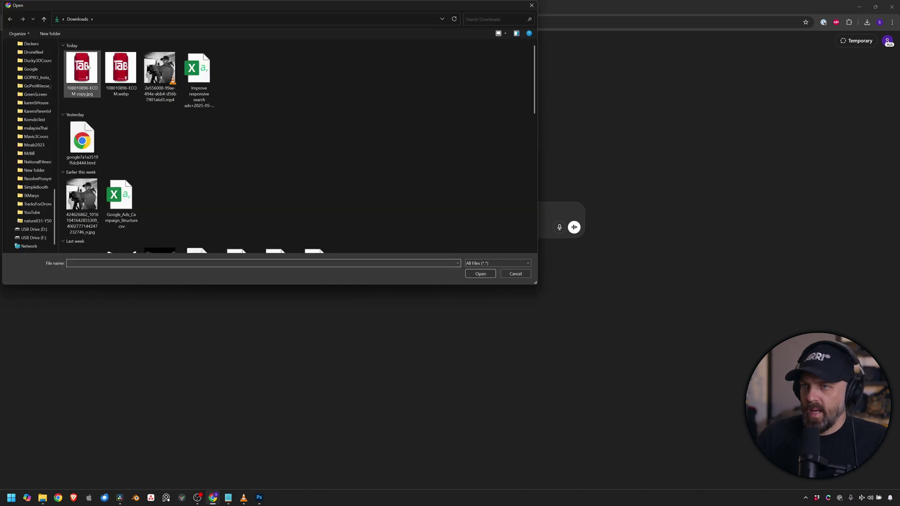
pyautogui.doubleClick(85, 71)
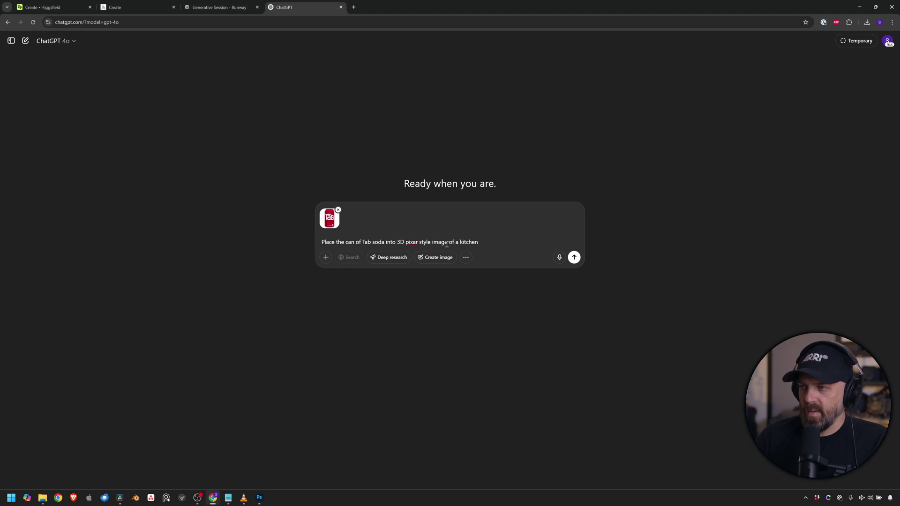
pyautogui.click(575, 257)
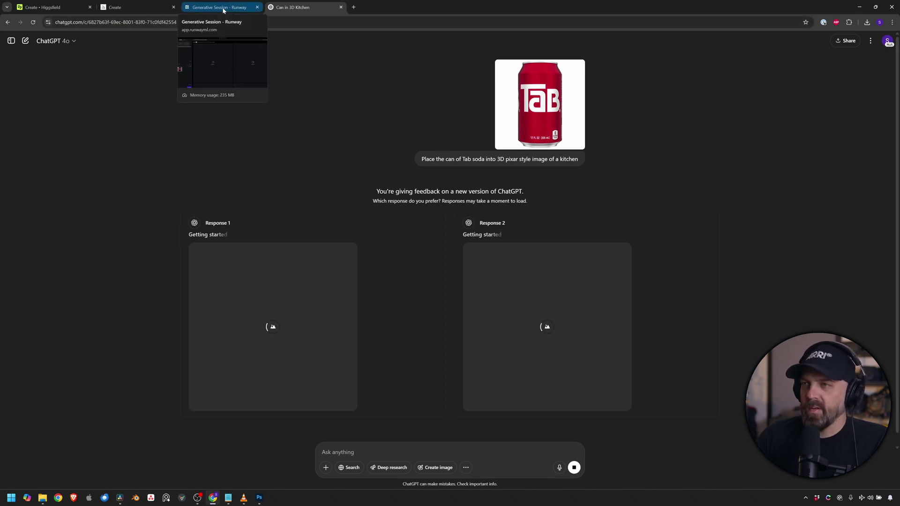
# Switch to Higgsfield and replay the finished Water Drops video of the Tab can, pausing to examine the can and its lettering.
pyautogui.hotkey('ctrl', '1')
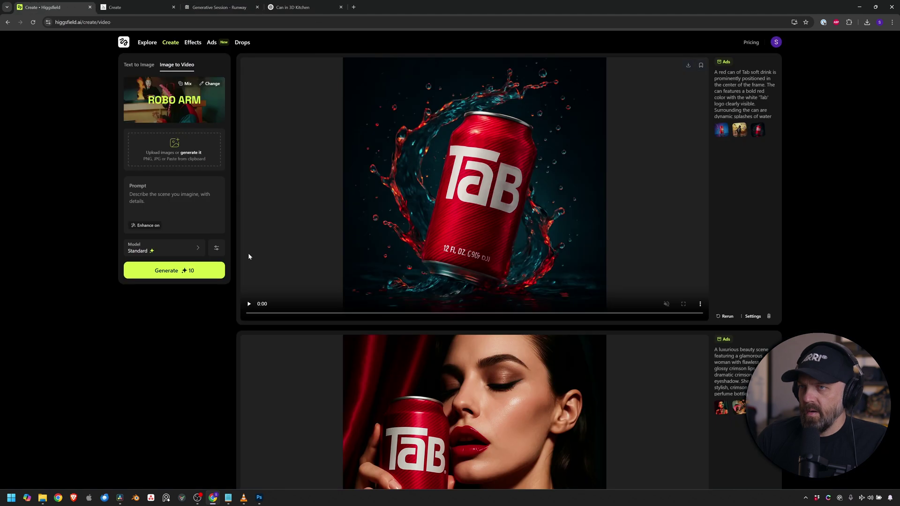
pyautogui.click(248, 305)
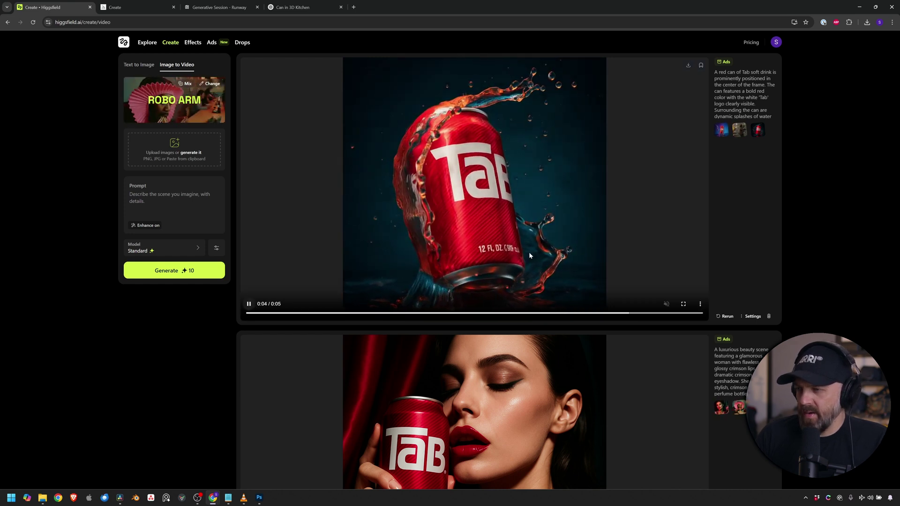
pyautogui.click(249, 305)
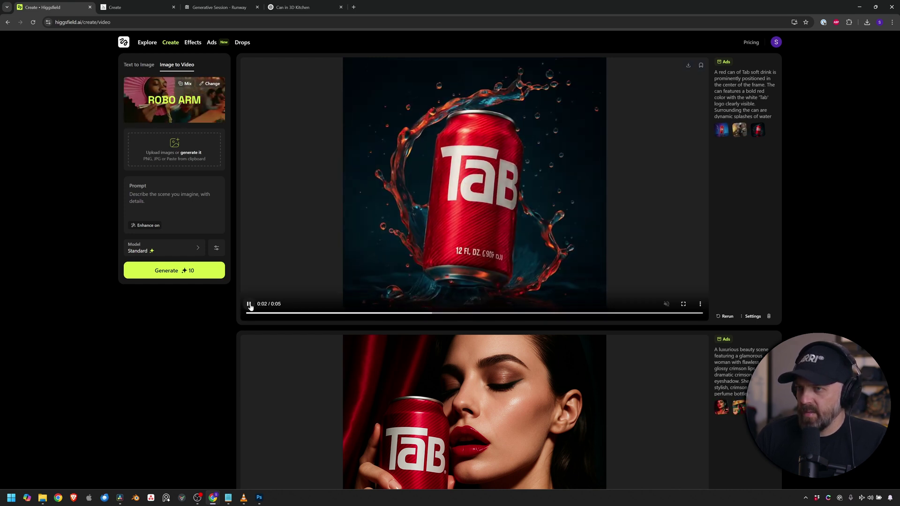
pyautogui.click(250, 305)
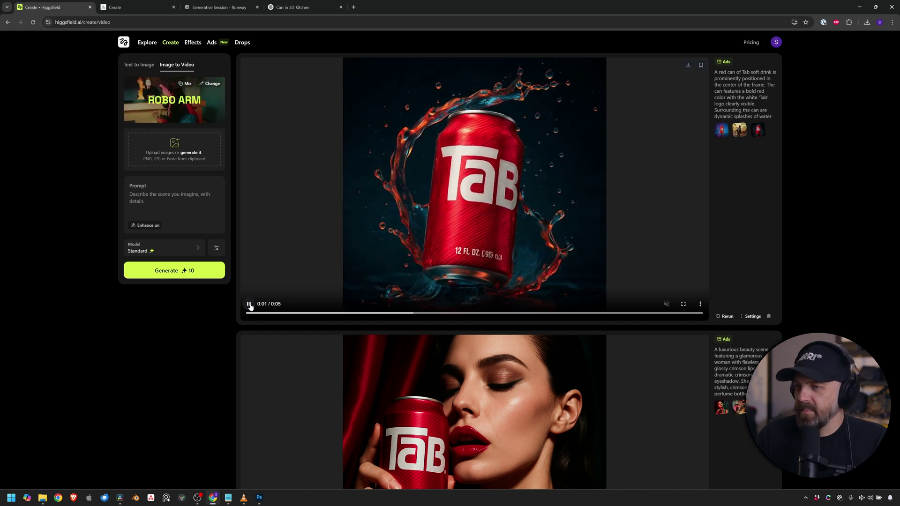
pyautogui.click(250, 304)
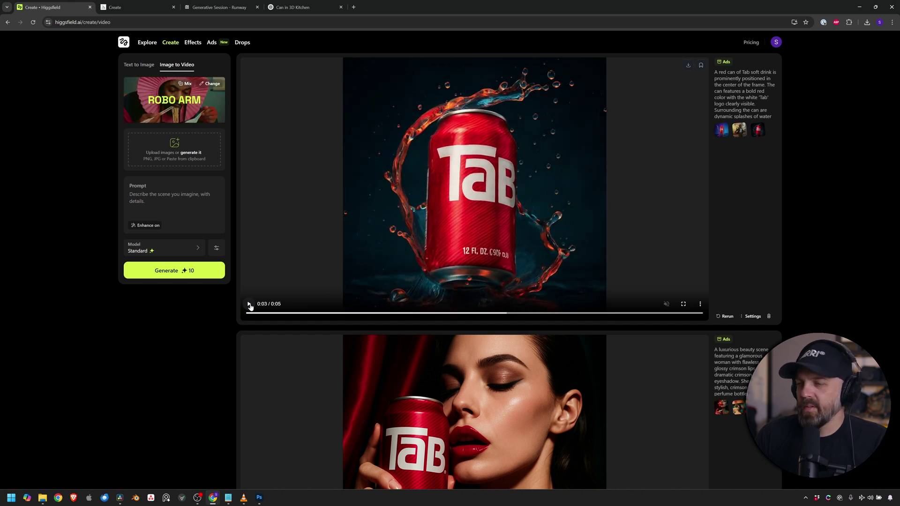
pyautogui.click(249, 305)
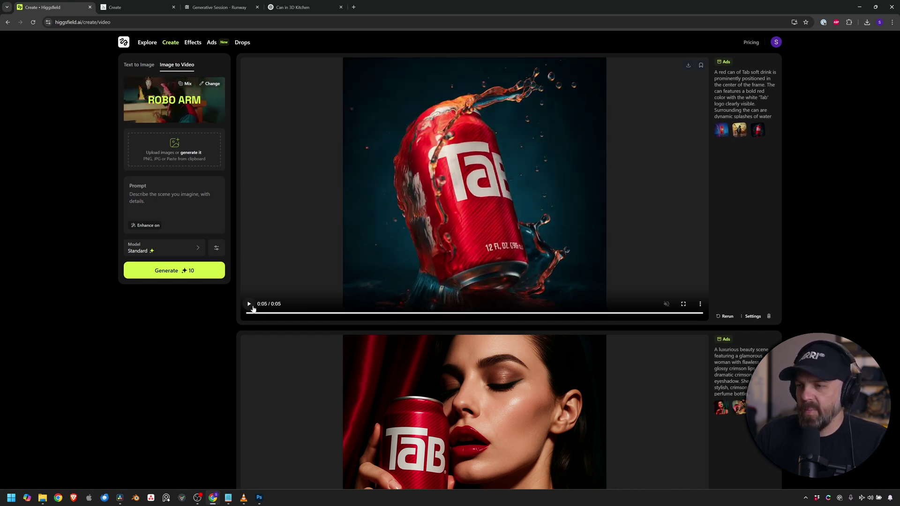
pyautogui.click(249, 304)
pyautogui.click(250, 304)
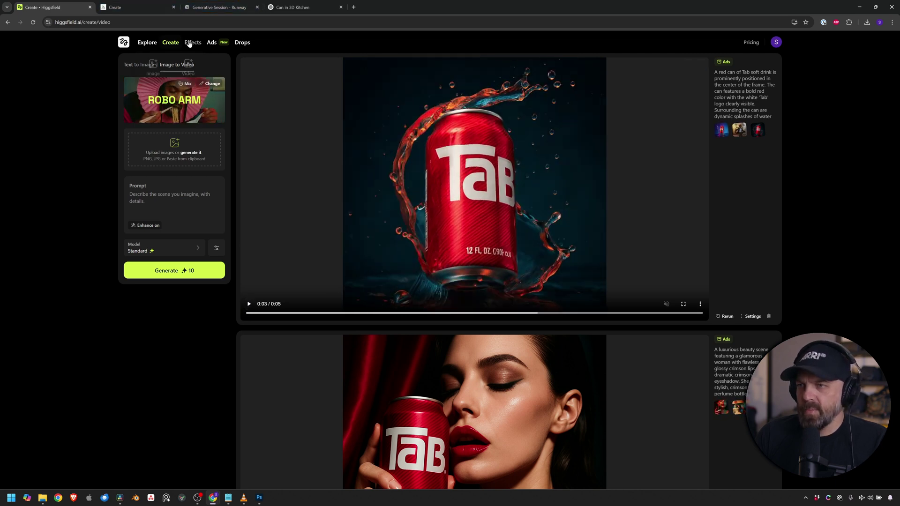
# Generate a short ad from the Crystal template using the Tab can photo as the product.
pyautogui.click(213, 42)
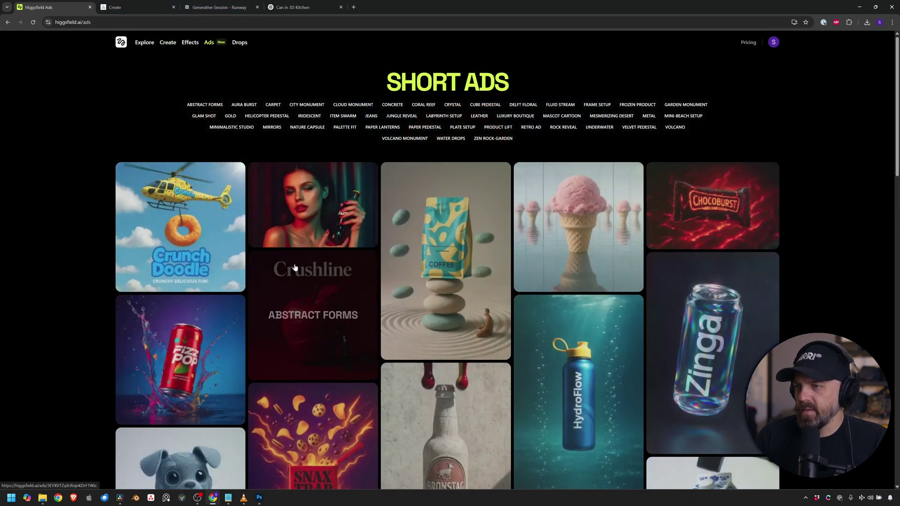
pyautogui.scroll(-15, 295, 268)
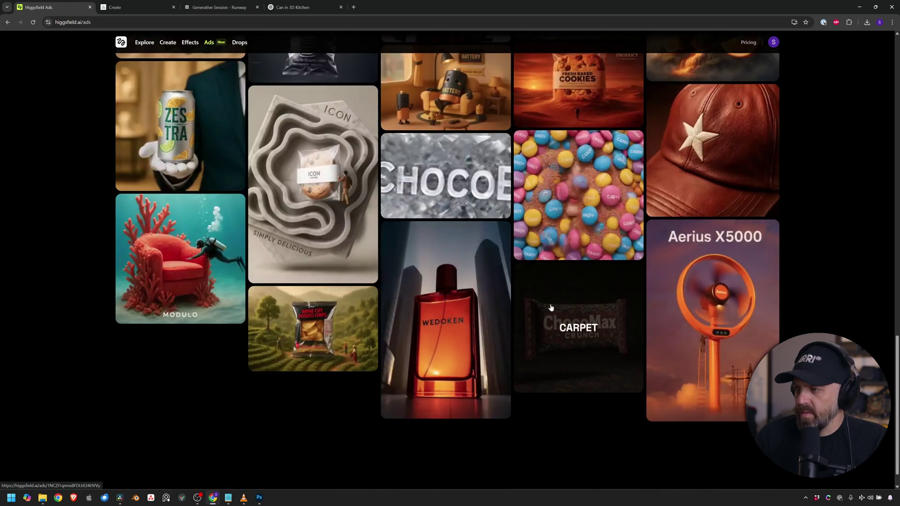
pyautogui.scroll(-1, 551, 308)
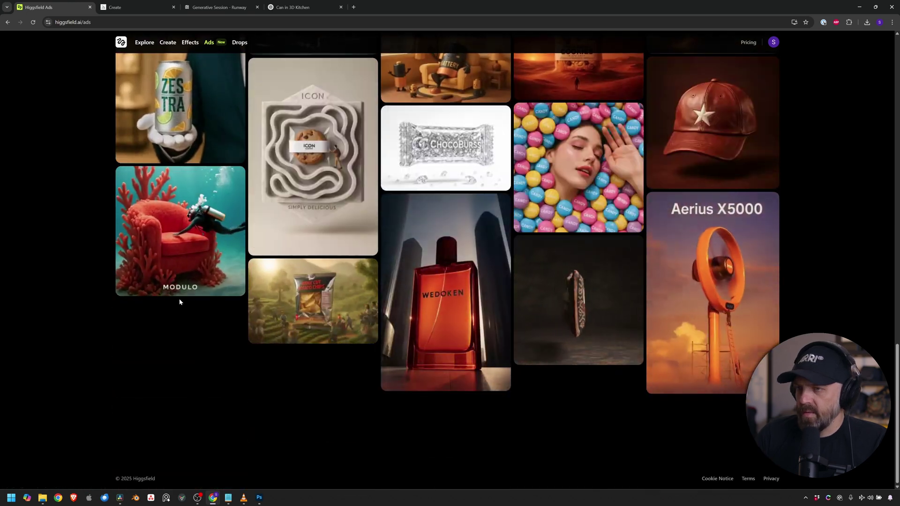
pyautogui.scroll(4, 180, 302)
pyautogui.click(409, 345)
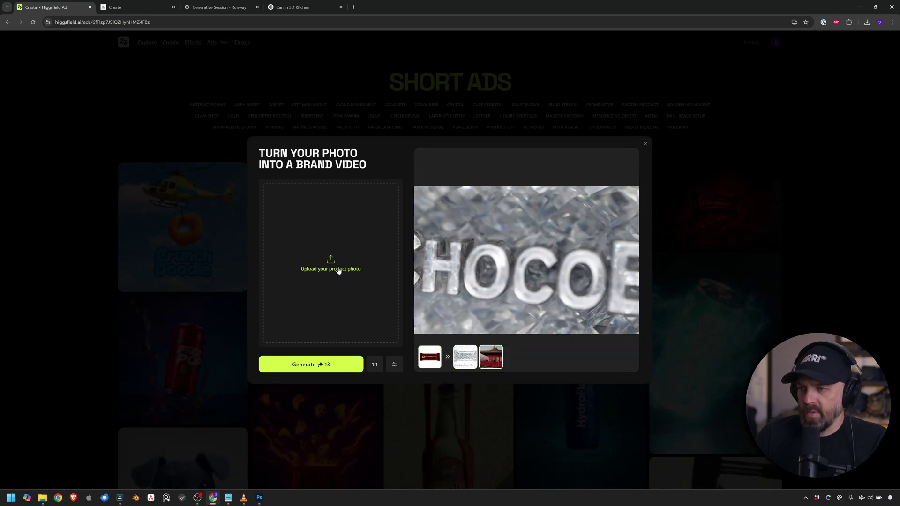
pyautogui.click(339, 271)
pyautogui.doubleClick(87, 71)
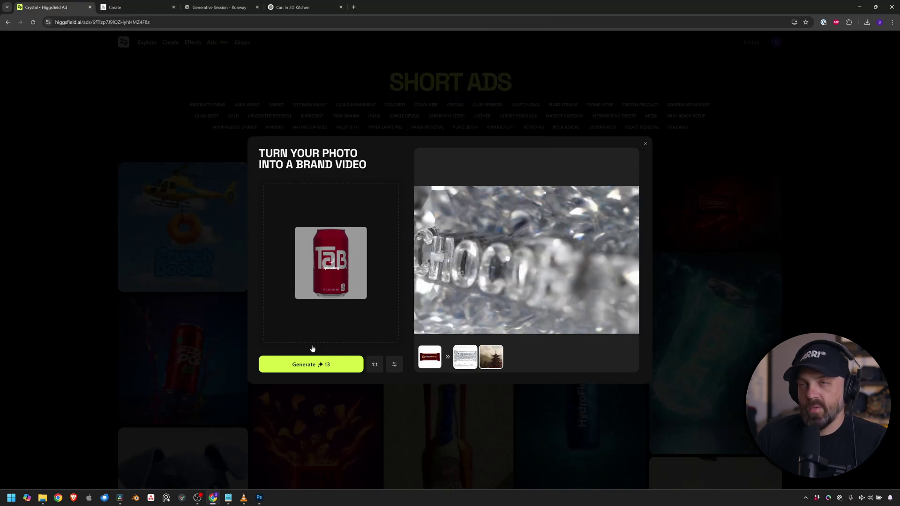
pyautogui.click(310, 371)
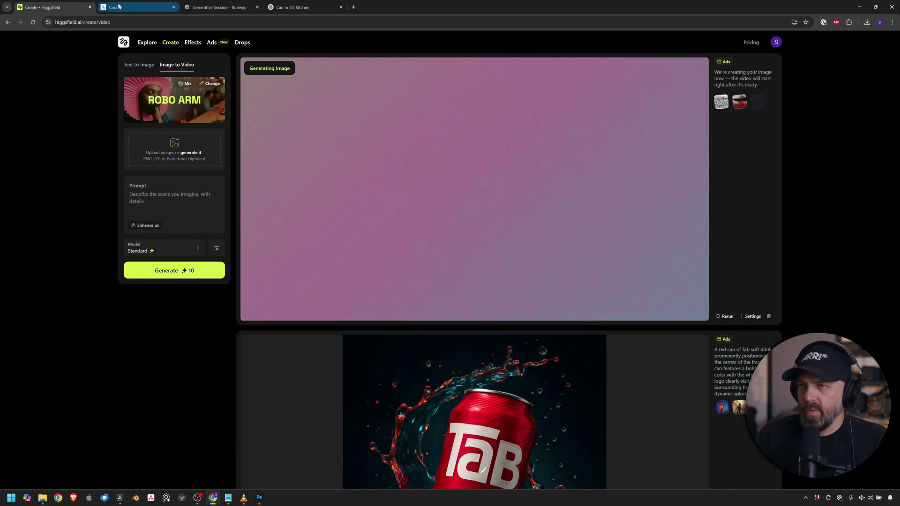
# Switch to ChatGPT and enlarge both kitchen image responses in turn, comparing the lettering on the Tab cans.
pyautogui.click(300, 7)
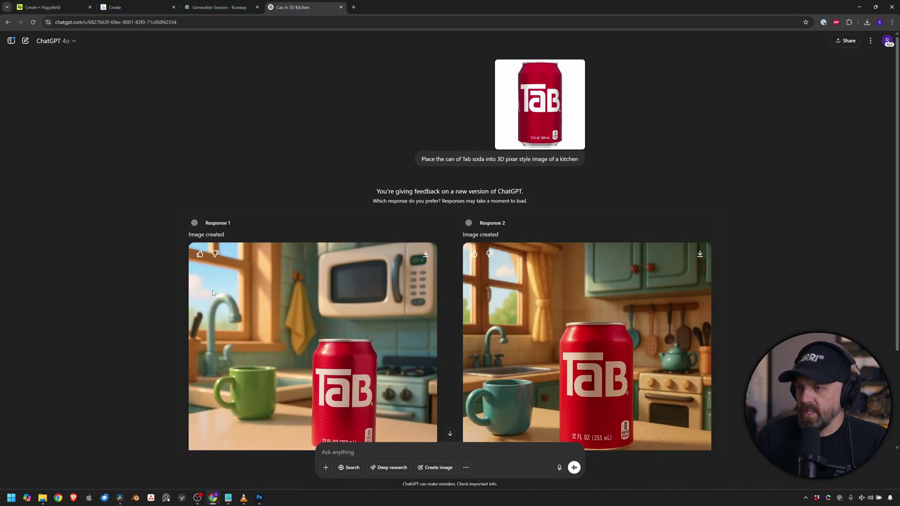
pyautogui.scroll(-2, 212, 293)
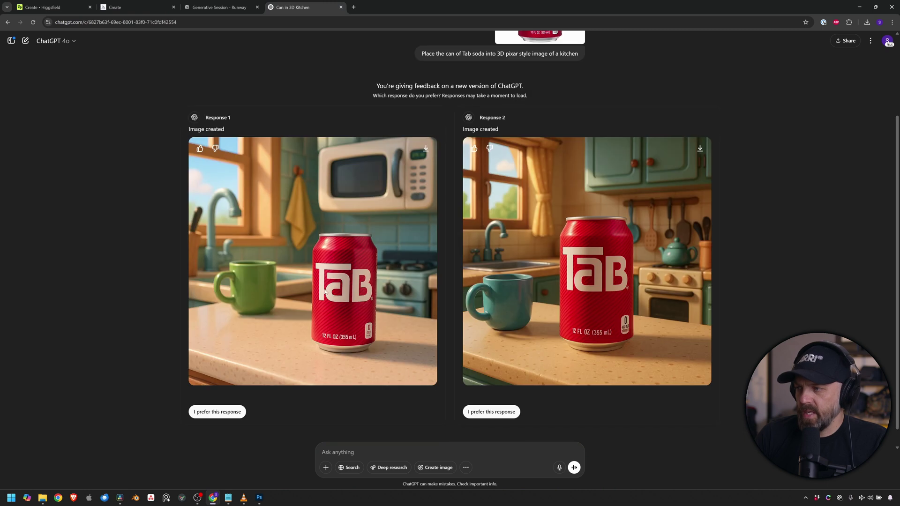
pyautogui.click(286, 297)
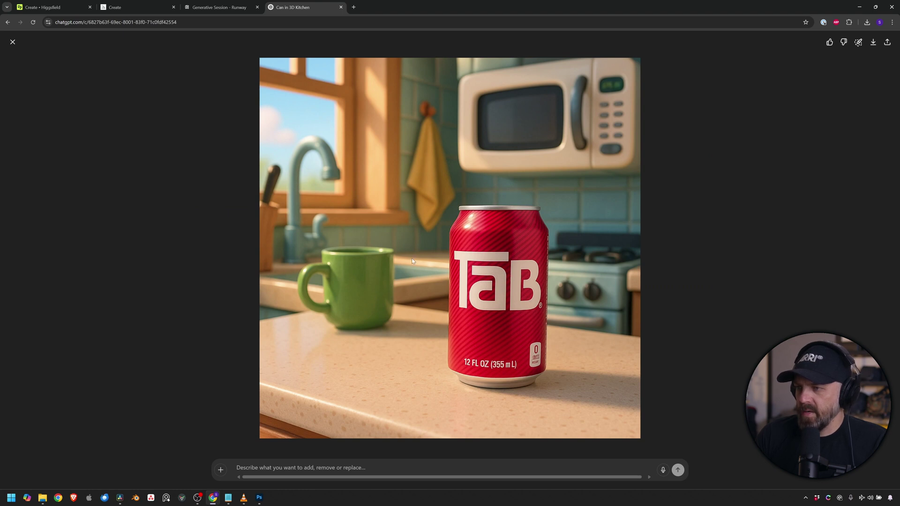
pyautogui.press('Escape')
pyautogui.click(614, 283)
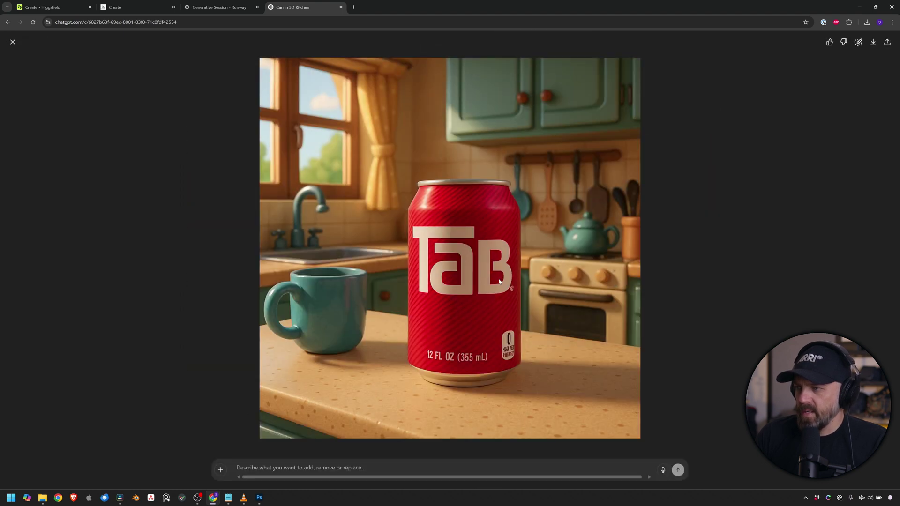
# Switch to Runway and compare the enlarged kitchen images of the Tab can, examining the lettering on each can.
pyautogui.hotkey('ctrl', 'shift', 'Tab')
pyautogui.scroll(3, 332, 213)
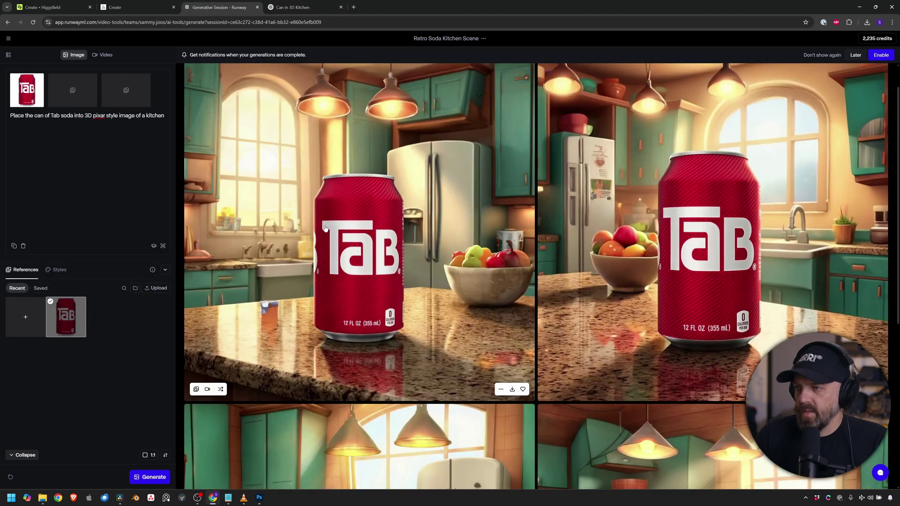
pyautogui.click(328, 225)
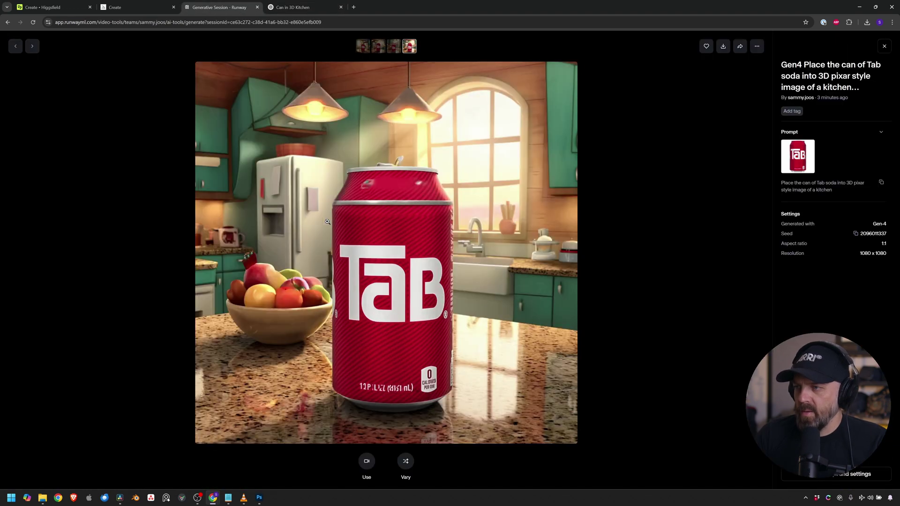
pyautogui.press('Left')
pyautogui.press('Left')
pyautogui.press('Left')
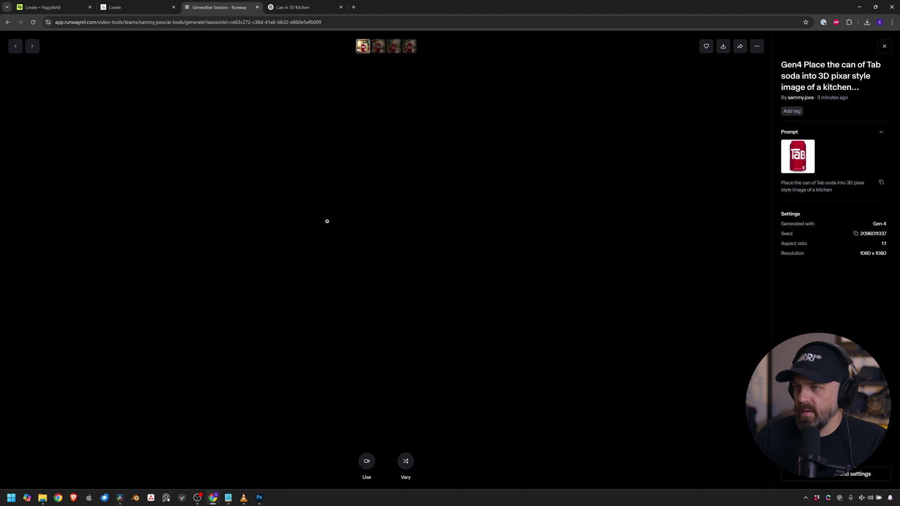
pyautogui.press('Right')
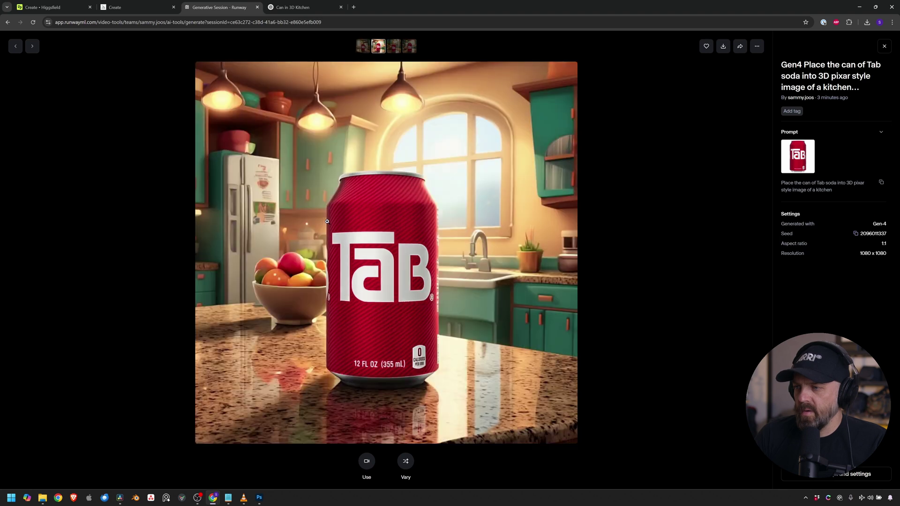
# Flip through the remaining enlarged Runway kitchen images and compare them with the first ChatGPT kitchen image, enlarged in ChatGPT.
pyautogui.press('Left')
pyautogui.press('Right')
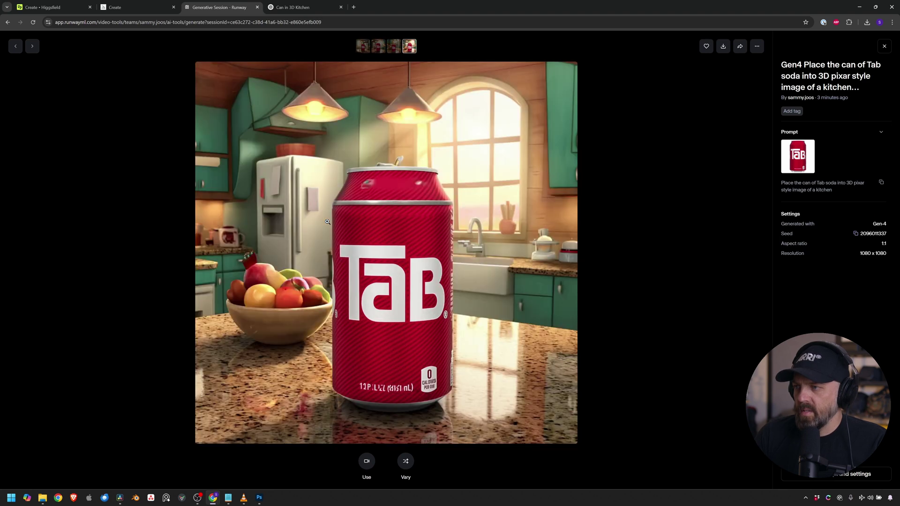
pyautogui.press('Left')
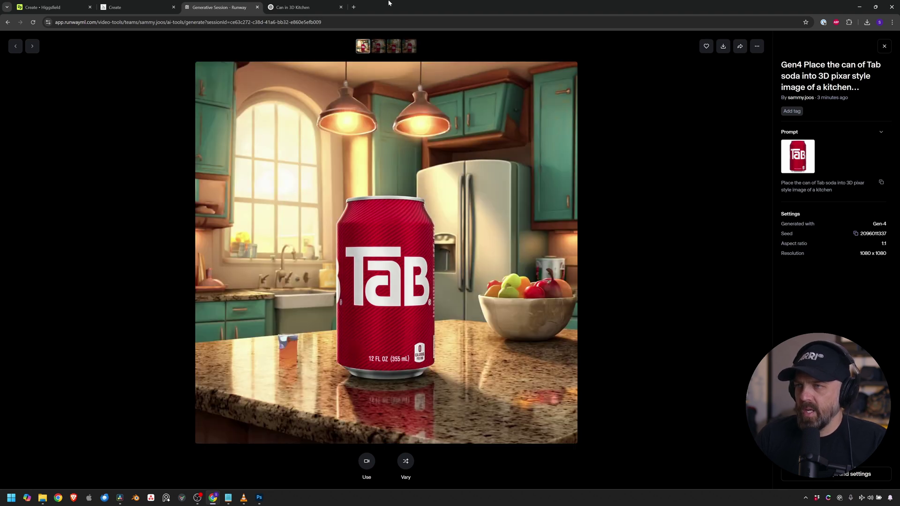
pyautogui.click(292, 7)
pyautogui.click(295, 236)
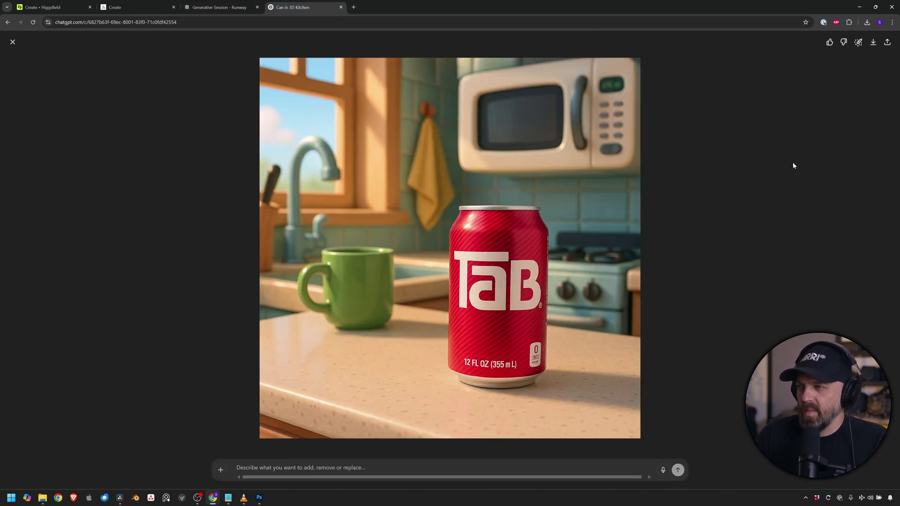
# Switch back to Runway and step back and forth through the four kitchen images, returning to the first one.
pyautogui.click(219, 7)
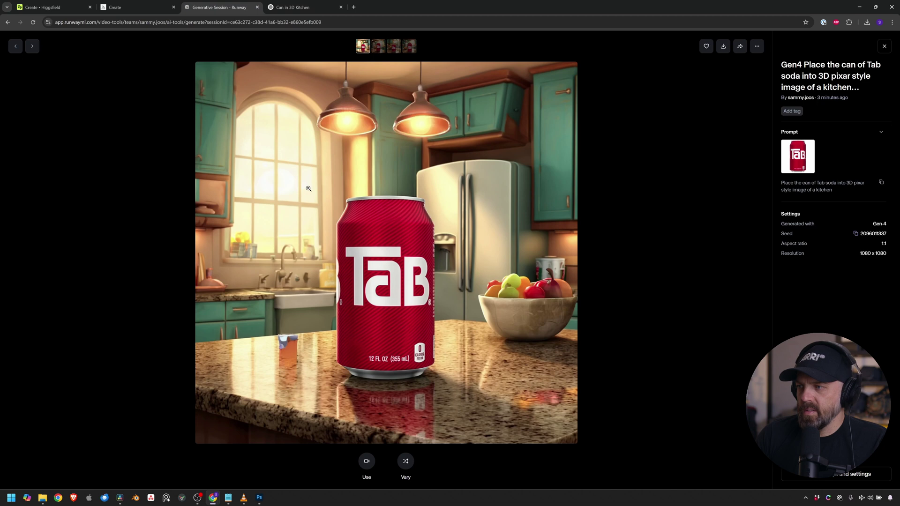
pyautogui.press('Right')
pyautogui.press('Right')
pyautogui.press('Left')
pyautogui.press('Right')
pyautogui.press('Right')
pyautogui.press('Left')
pyautogui.press('Left')
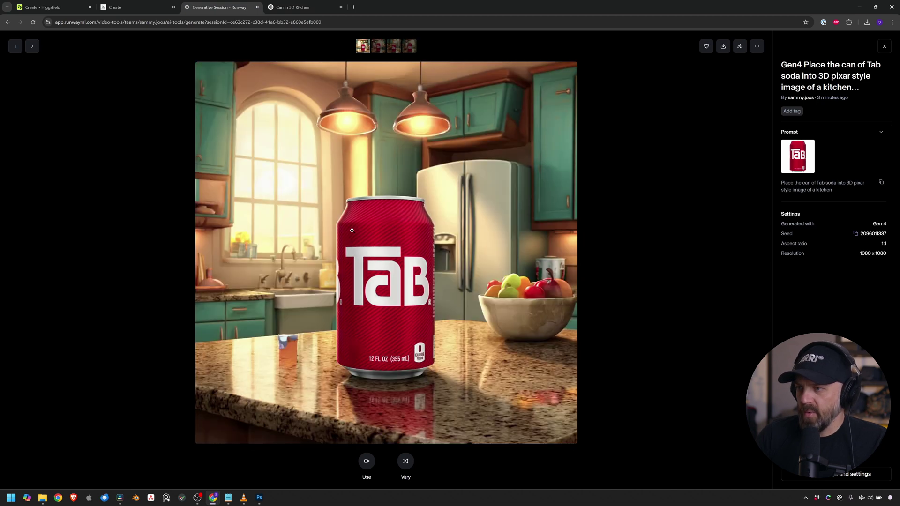
pyautogui.press('Left')
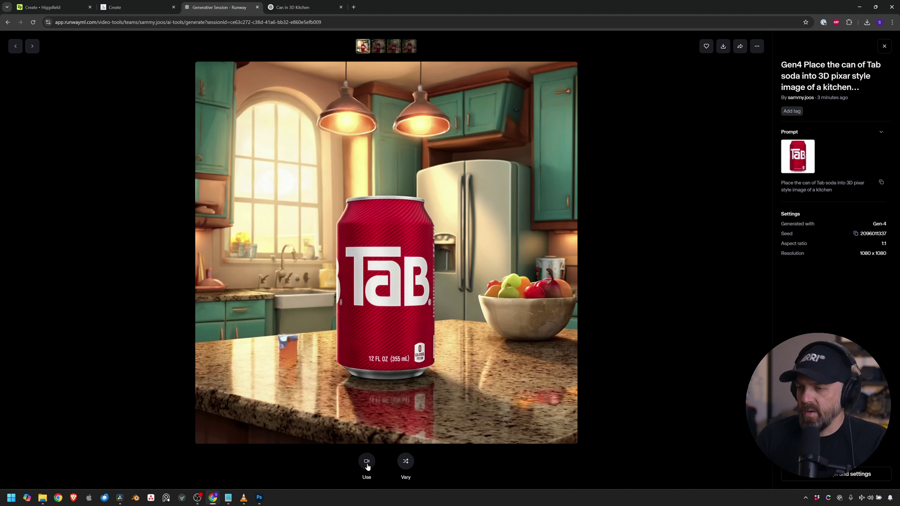
# Use the first kitchen image as a video input and generate a clip with the prompt "camera orbits around tab soda".
pyautogui.click(367, 463)
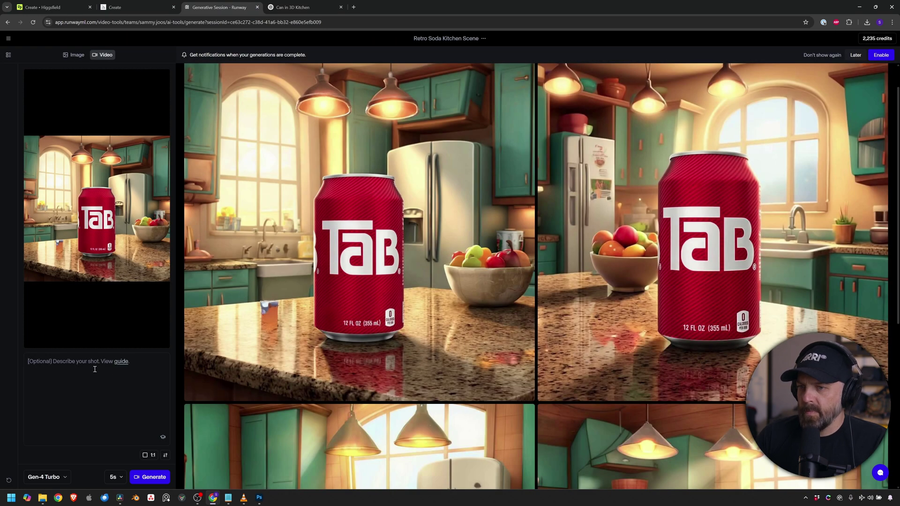
pyautogui.click(77, 363)
pyautogui.write('camera orbits around tab soda')
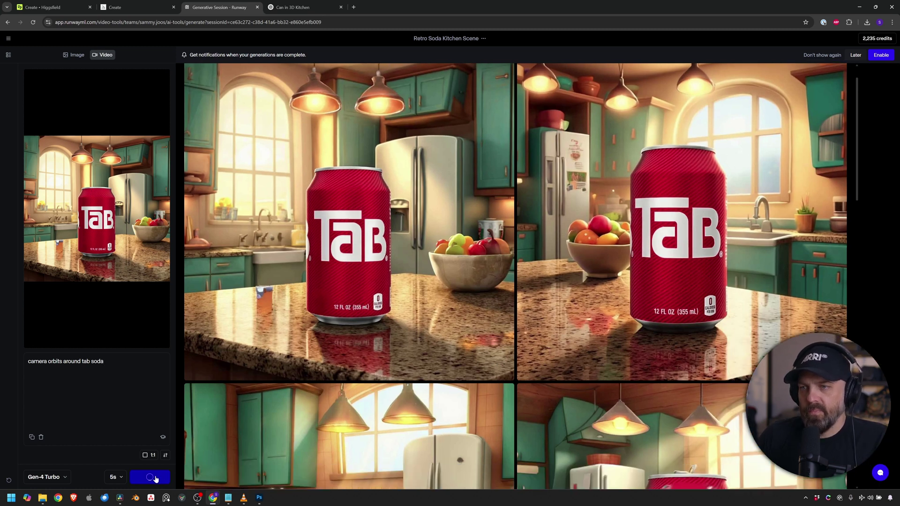
pyautogui.click(155, 477)
# Switch to Midjourney and generate images from the prompt "in the style of 3d pixar, a establish shot of a kitchen.".
pyautogui.click(293, 7)
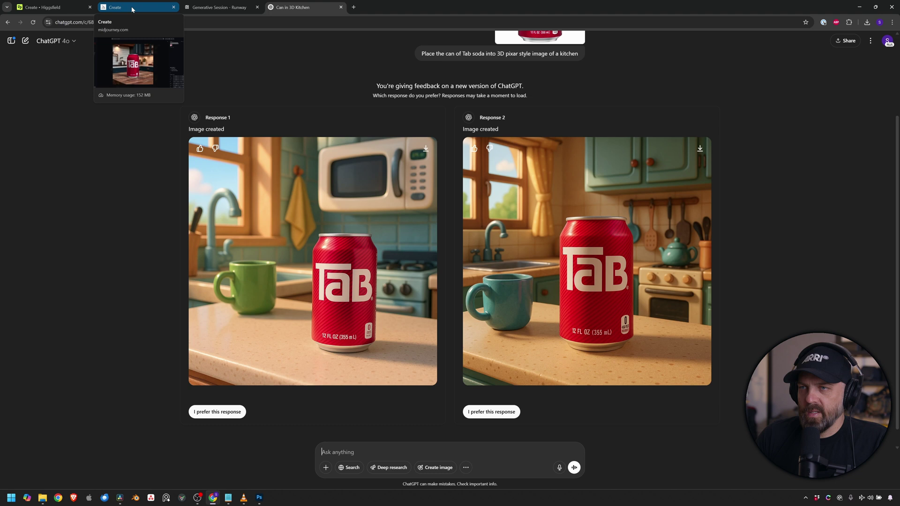
pyautogui.click(132, 9)
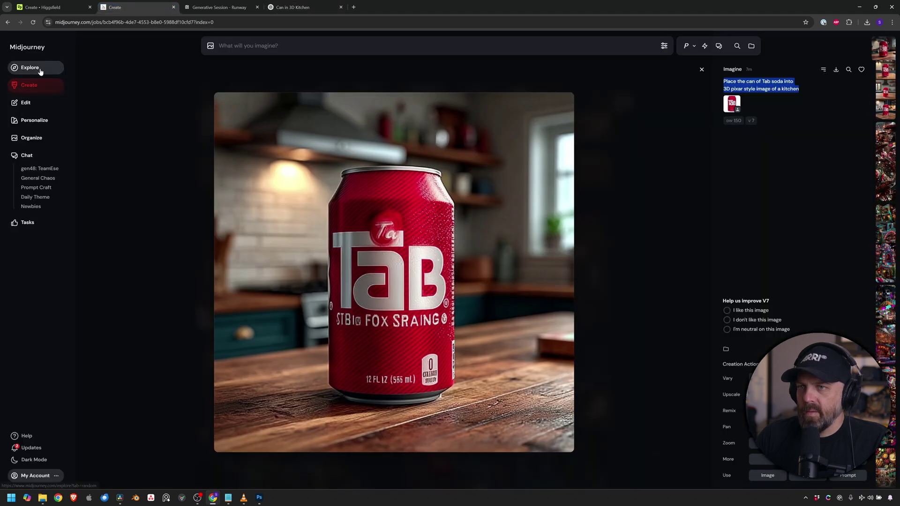
pyautogui.click(30, 67)
pyautogui.click(30, 85)
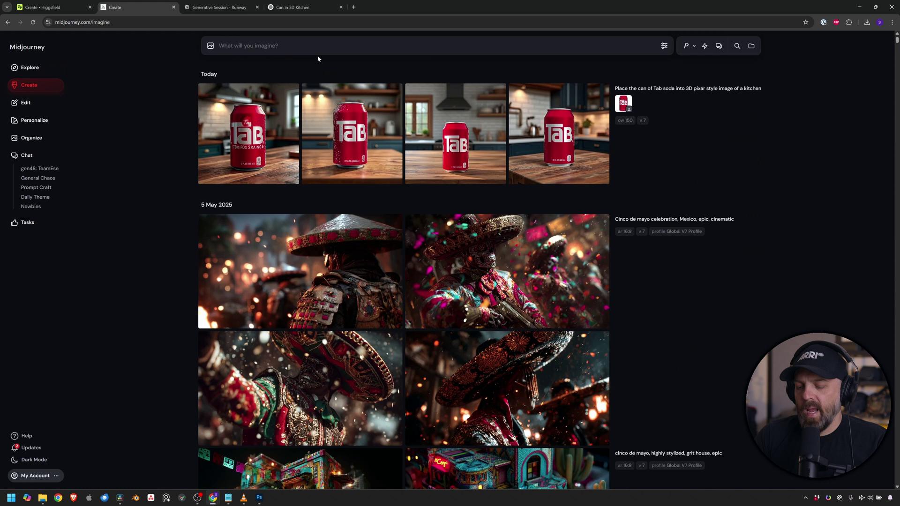
pyautogui.write('in the style of 3d pixar, a establish shot of a kitchen.')
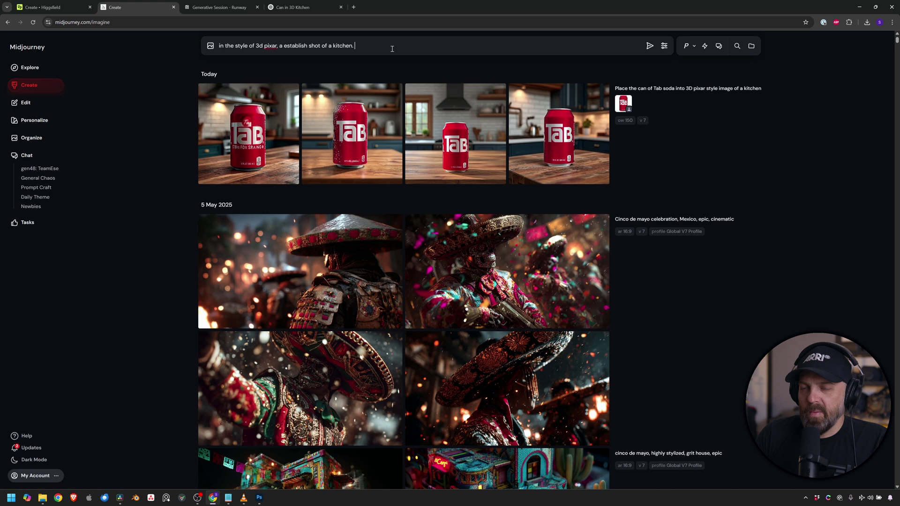
pyautogui.click(650, 46)
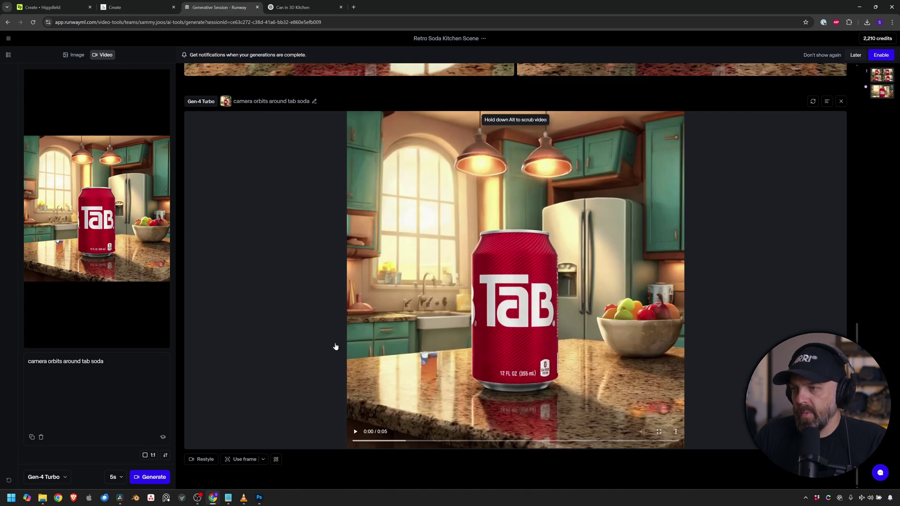
# Switch to Runway and play the generated video of the camera orbiting the Tab can.
pyautogui.click(356, 432)
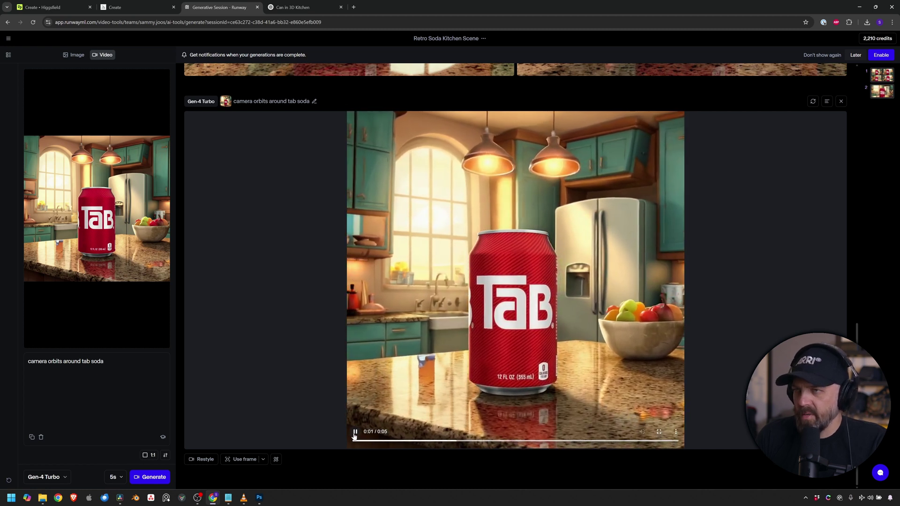
# Switch to Midjourney, compare the four new kitchen images enlarged, and download the one with the arched door and yellow fridge.
pyautogui.click(117, 7)
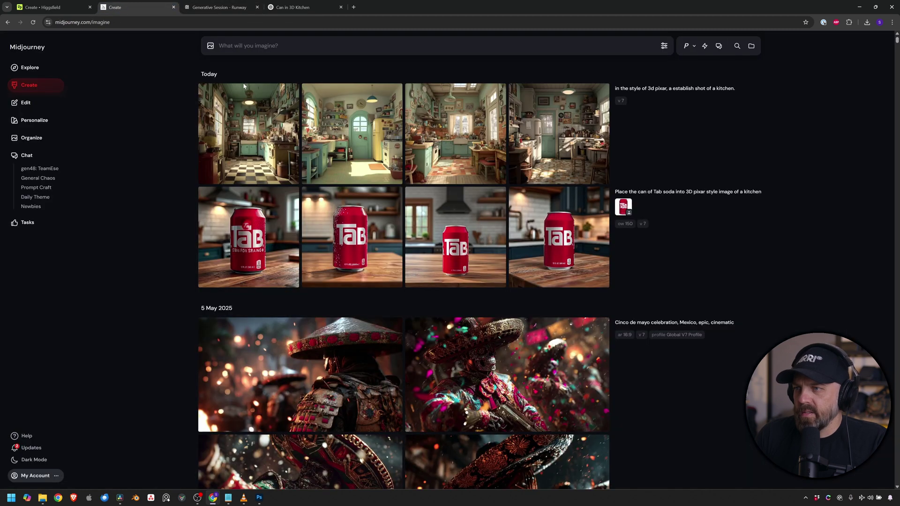
pyautogui.click(262, 117)
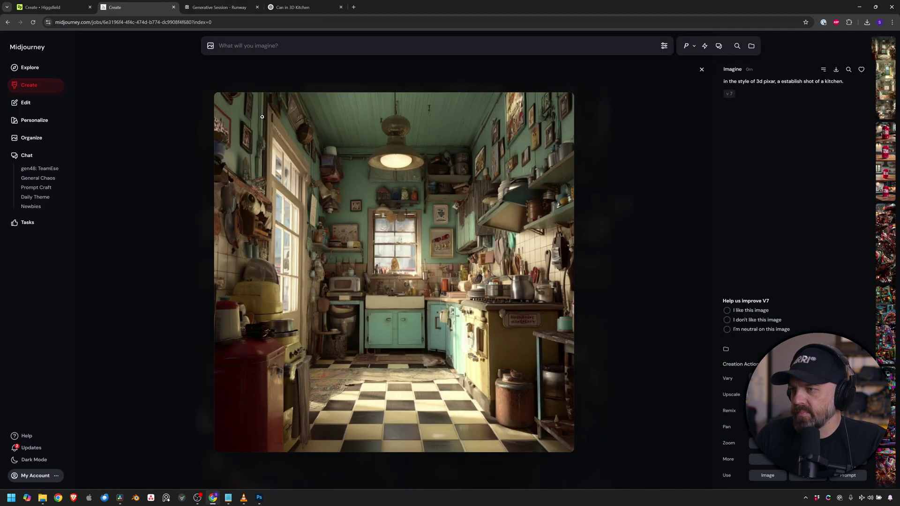
pyautogui.press('Right')
pyautogui.press('Right')
pyautogui.press('Right')
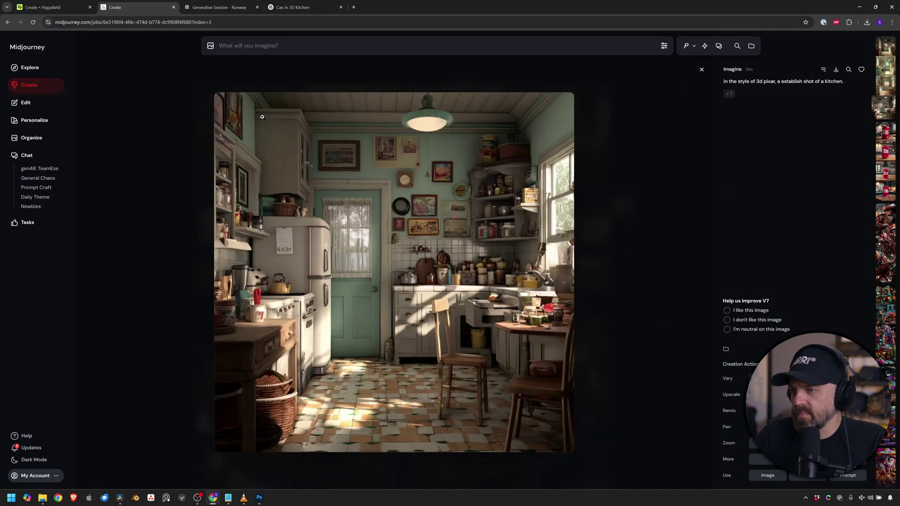
pyautogui.press('Left')
pyautogui.press('Left')
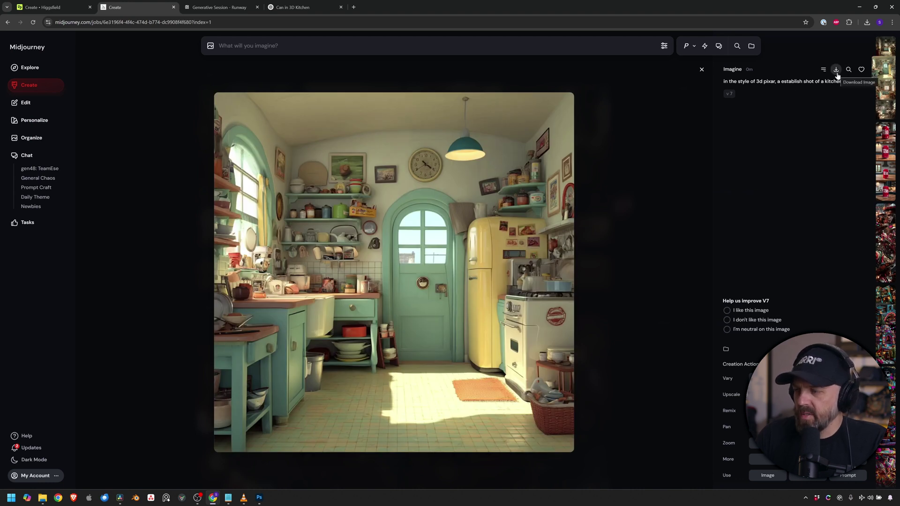
pyautogui.click(837, 70)
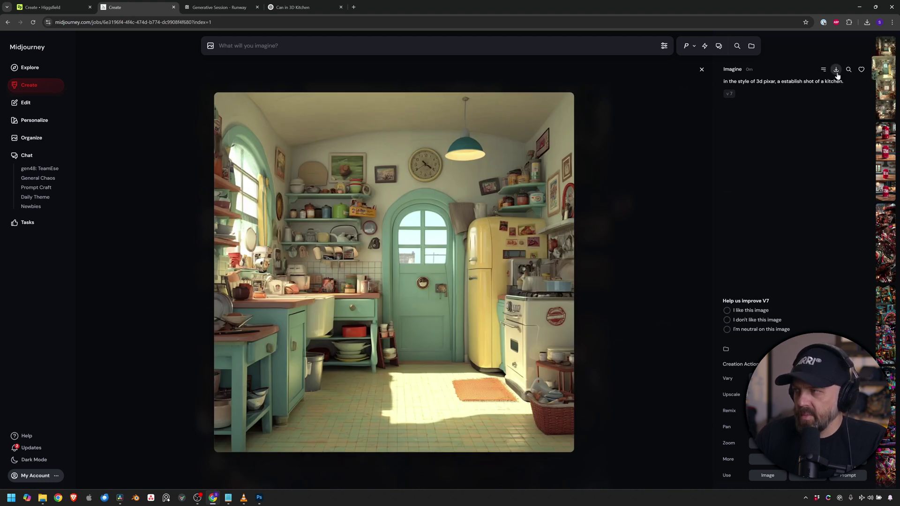
# Switch to Runway's image generation and add the downloaded kitchen image and the Tab can photo as references.
pyautogui.click(219, 7)
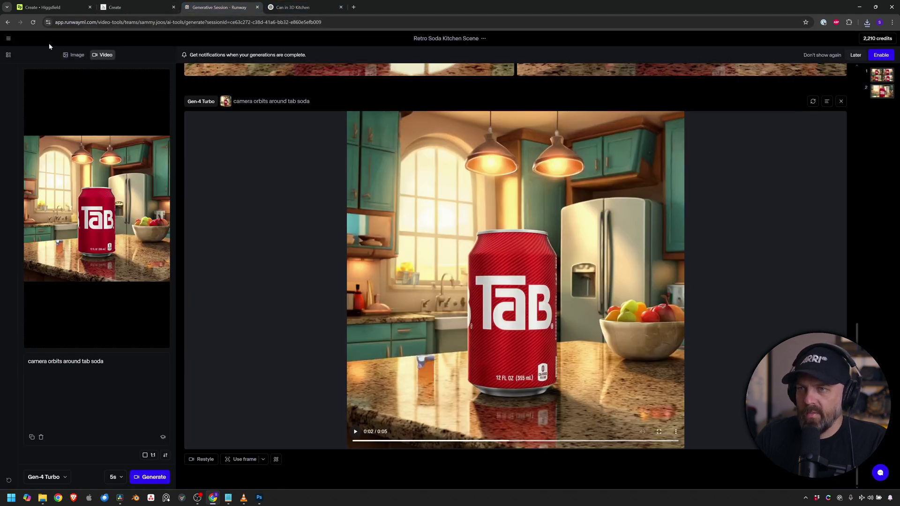
pyautogui.click(74, 55)
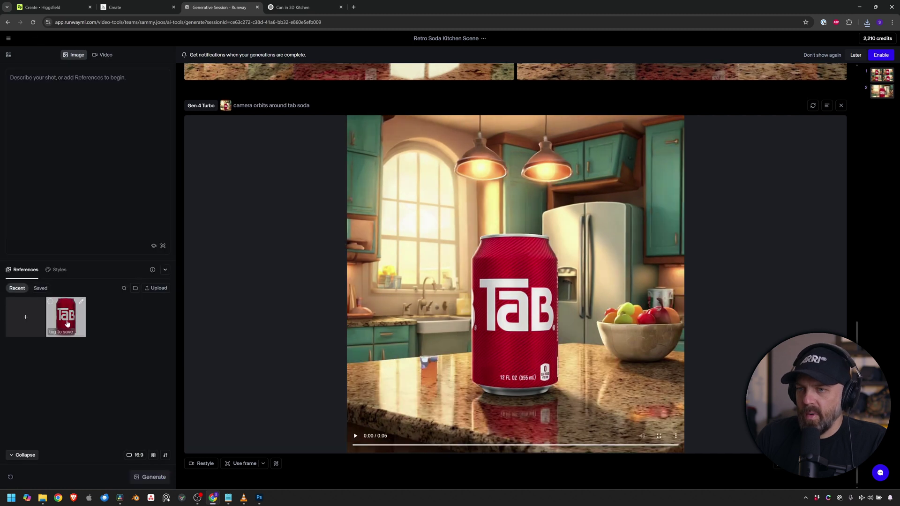
pyautogui.click(27, 318)
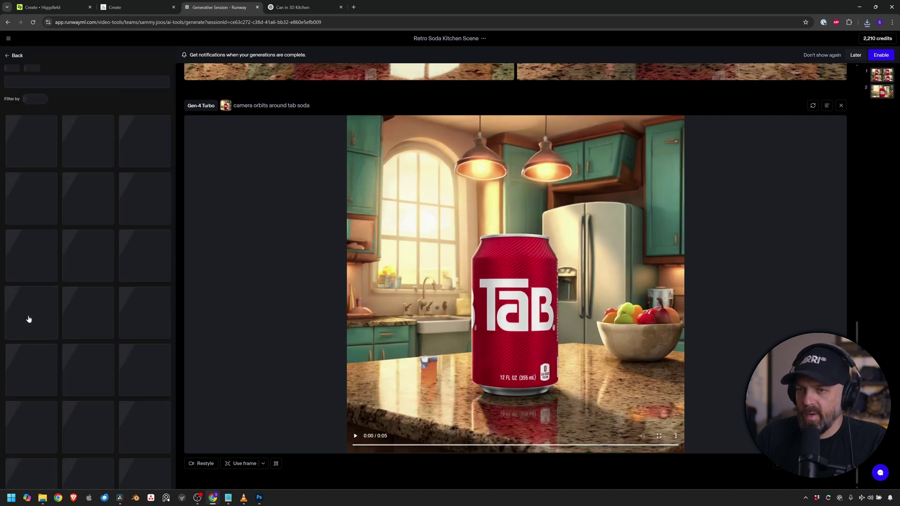
pyautogui.click(31, 141)
pyautogui.click(84, 78)
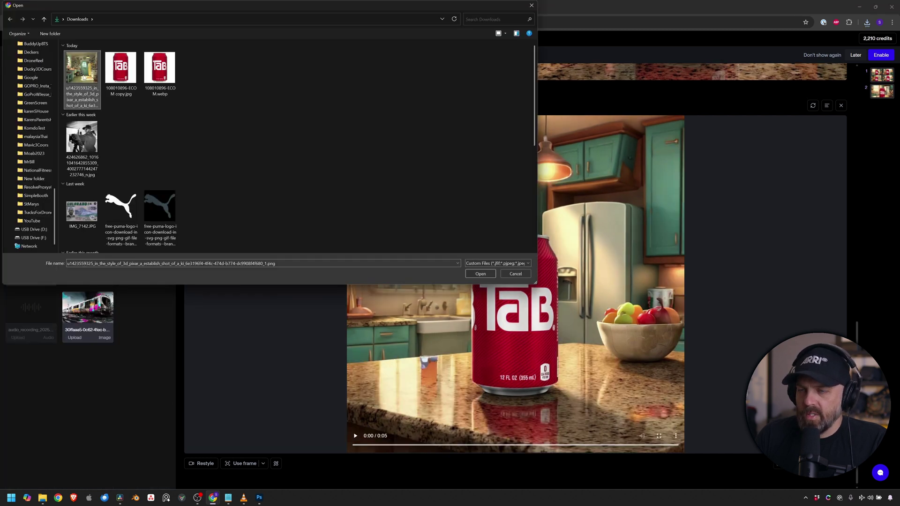
pyautogui.doubleClick(83, 77)
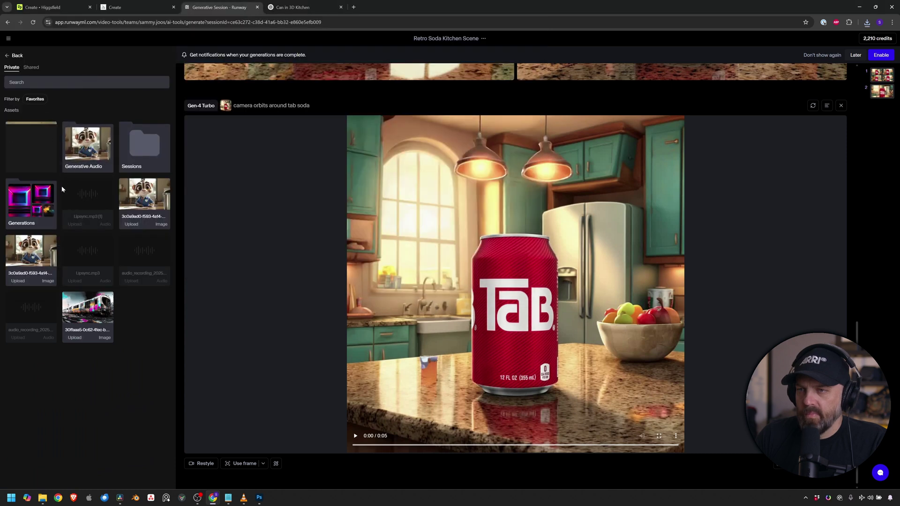
pyautogui.click(36, 152)
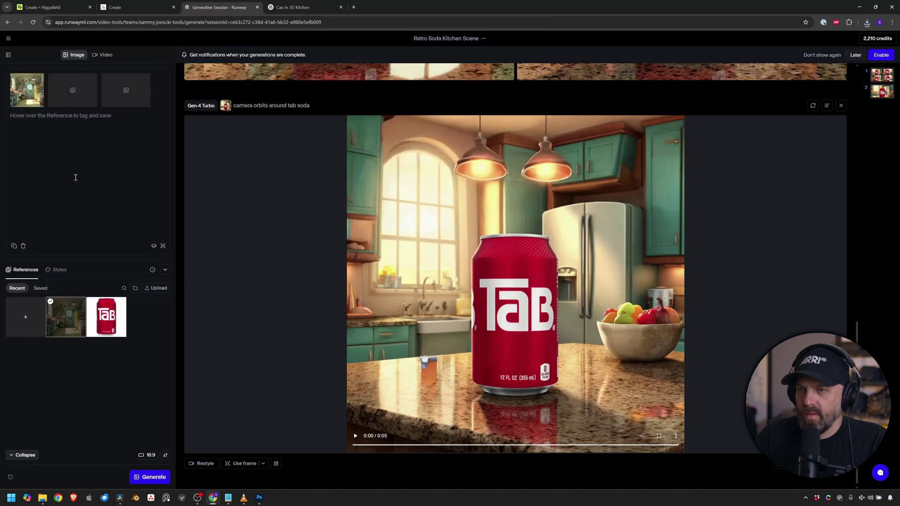
pyautogui.click(107, 323)
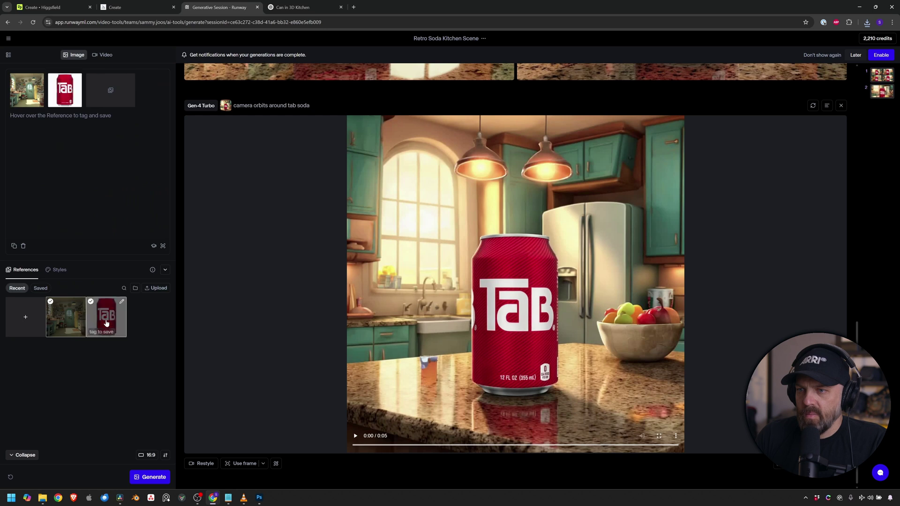
# Tag the kitchen reference image as "kitchen" and the Tab can reference as "soda".
pyautogui.click(26, 101)
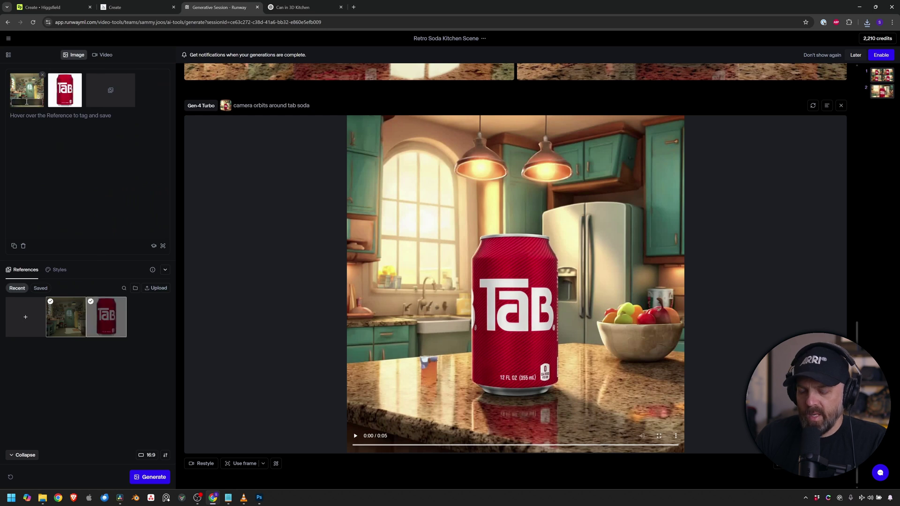
pyautogui.write('kitchen')
pyautogui.press('Return')
pyautogui.click(59, 102)
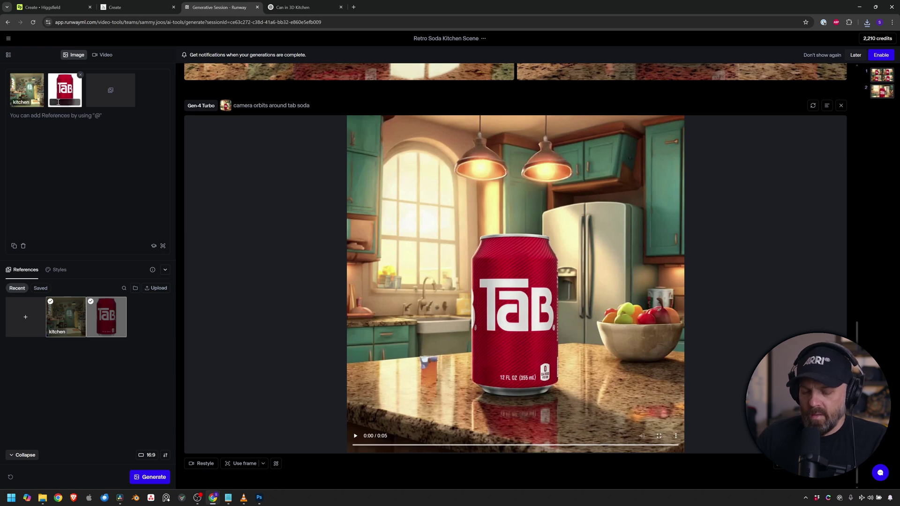
pyautogui.write('soda')
pyautogui.press('Return')
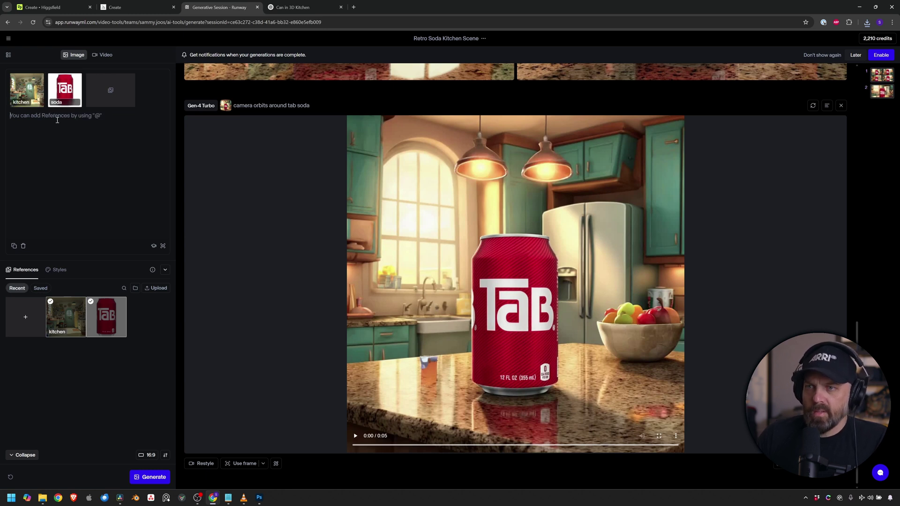
pyautogui.write('place')
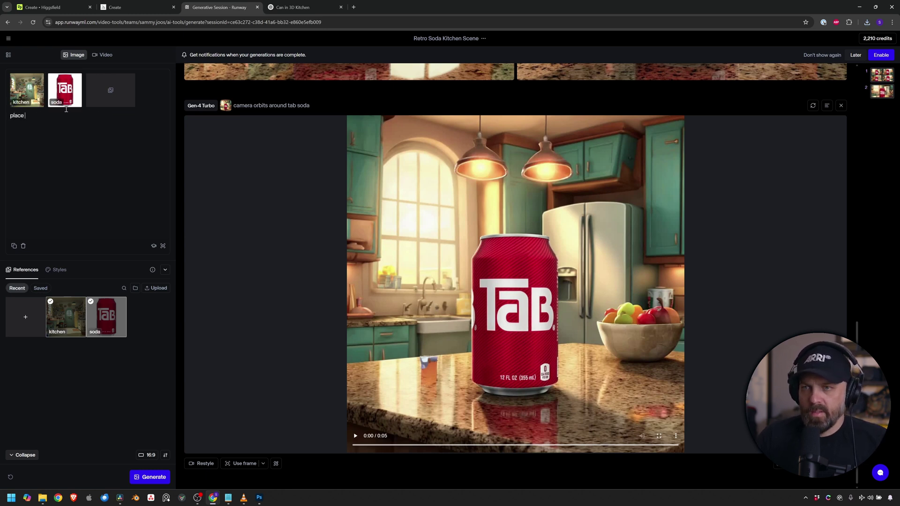
pyautogui.write(' the')
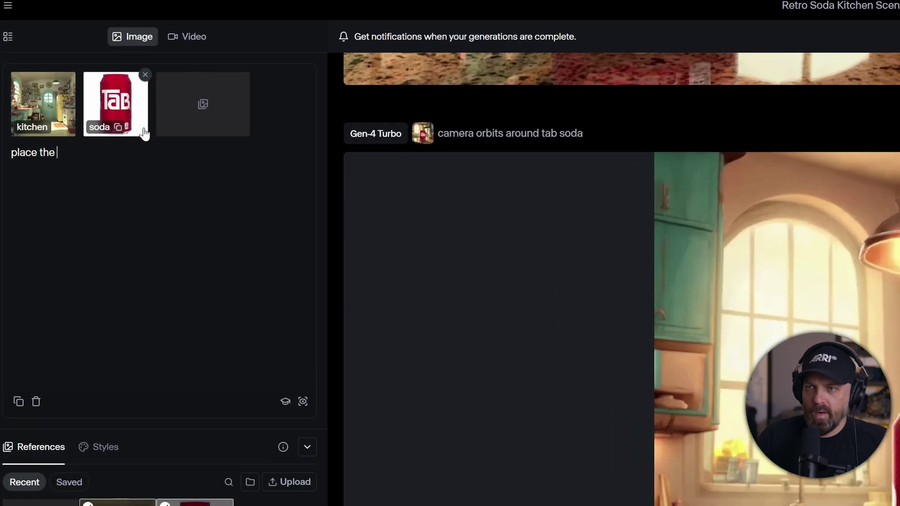
pyautogui.click(117, 128)
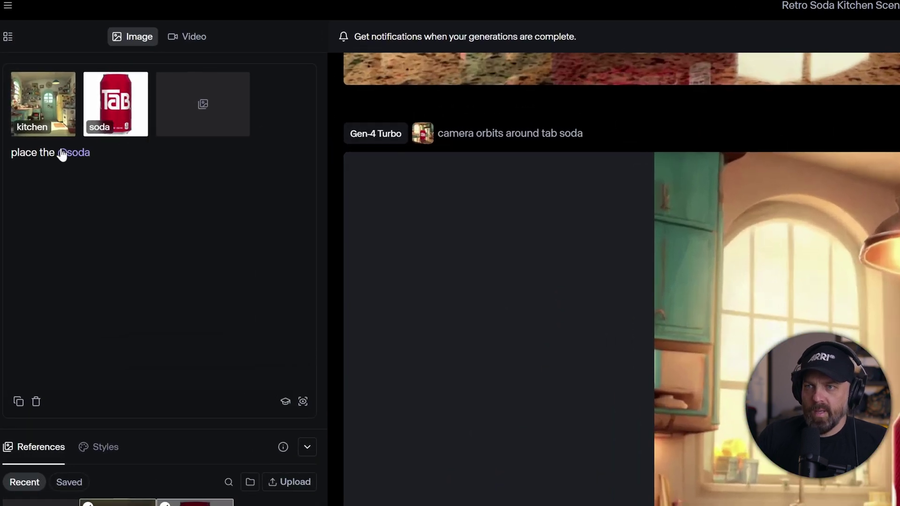
pyautogui.write('on the ')
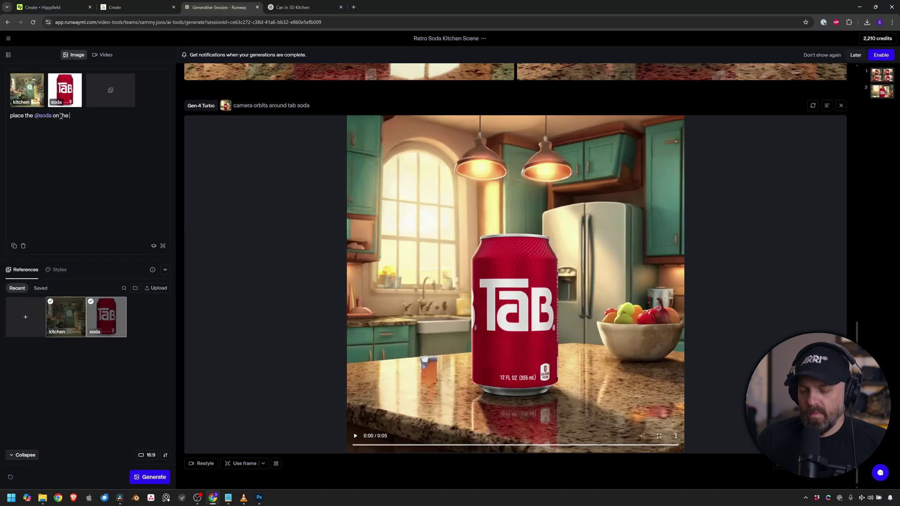
pyautogui.write('counter inside the ')
pyautogui.write('@kitch')
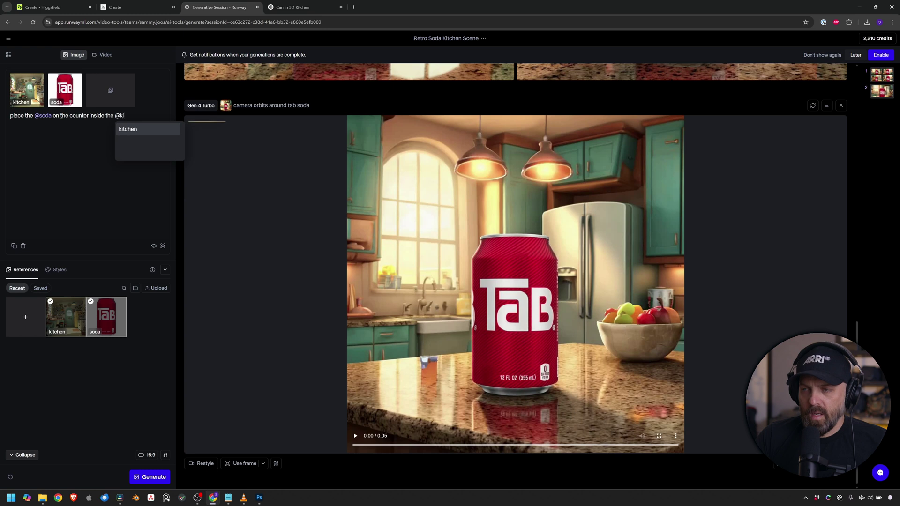
pyautogui.click(127, 129)
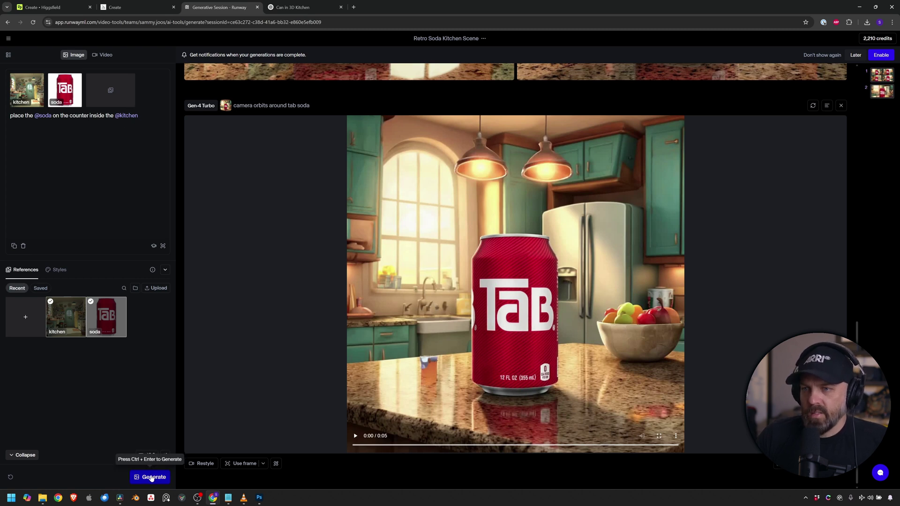
# Switch to ChatGPT and attach the Tab can photo and the downloaded kitchen image to a new message.
pyautogui.hotkey('ctrl', 'Tab')
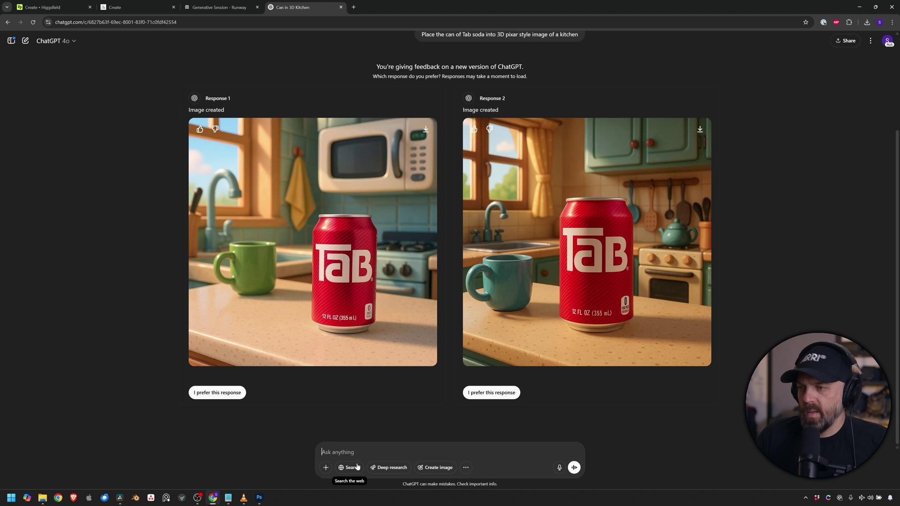
pyautogui.click(326, 467)
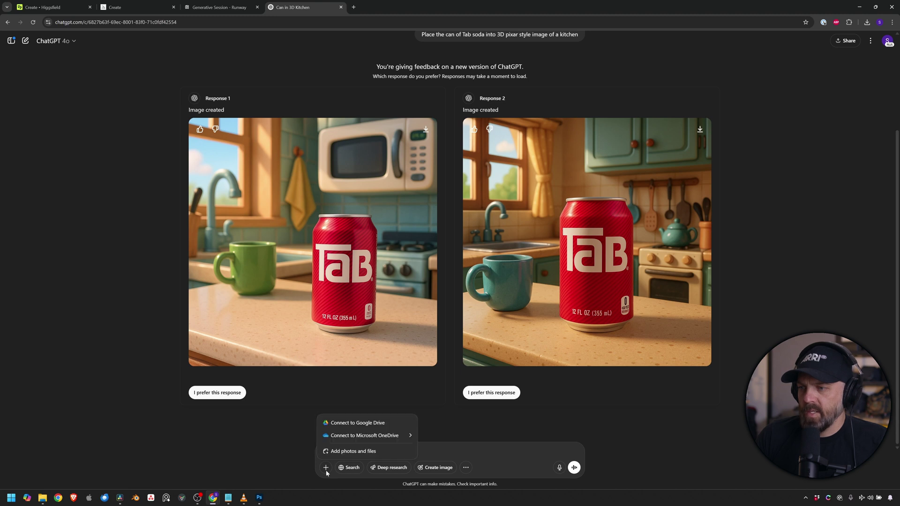
pyautogui.click(344, 452)
pyautogui.doubleClick(122, 75)
pyautogui.click(326, 467)
pyautogui.click(344, 451)
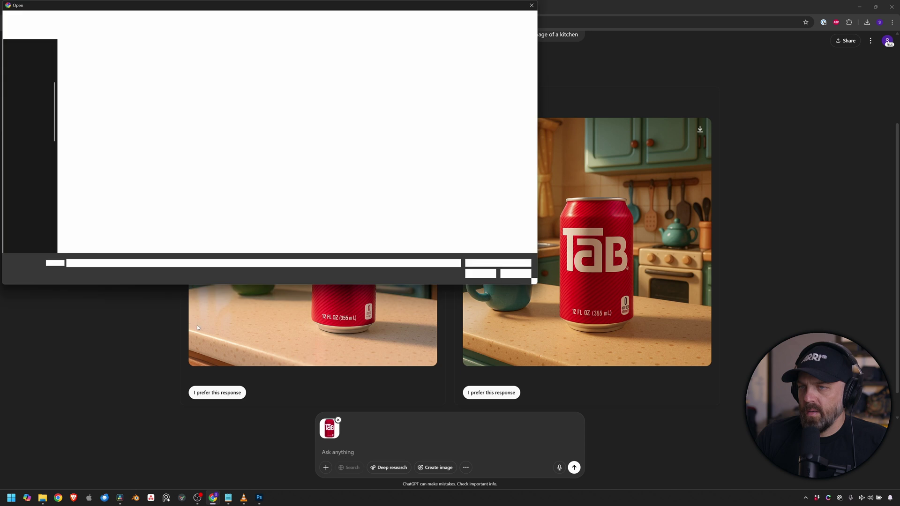
pyautogui.doubleClick(82, 68)
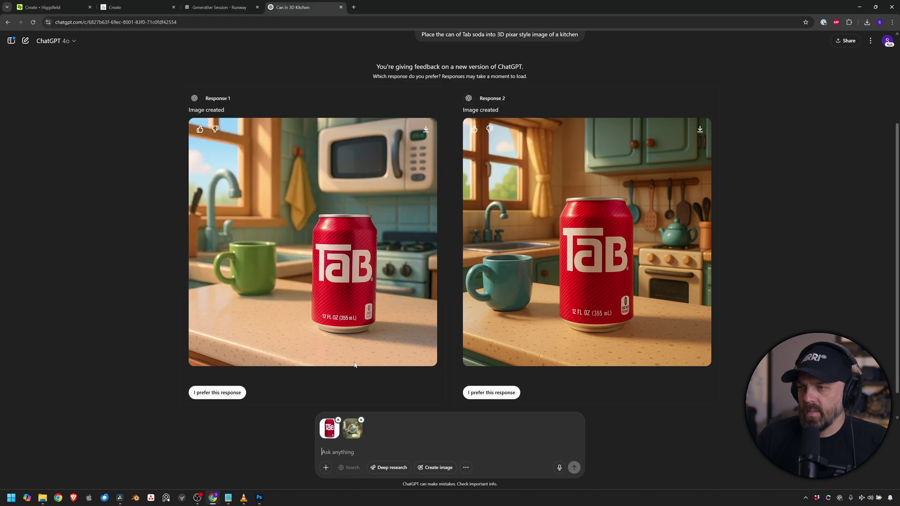
# Submit the prompt "Add the can of Tab soda from image one to the counter inside the second image o the kitchen".
pyautogui.write('Add ')
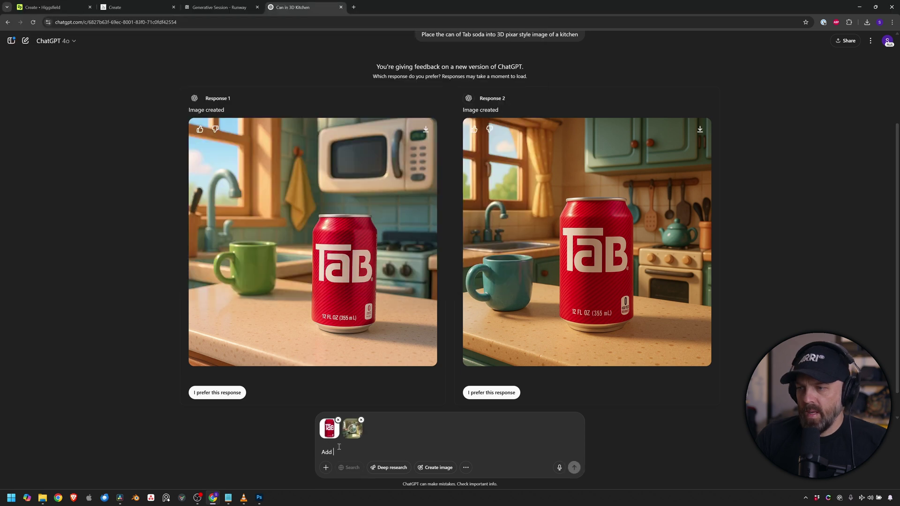
pyautogui.write('the can of Tab soda')
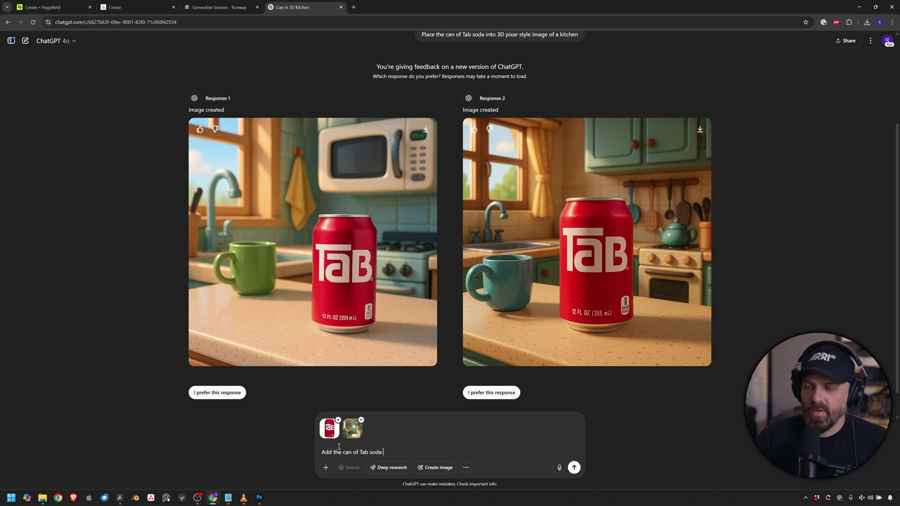
pyautogui.write('@')
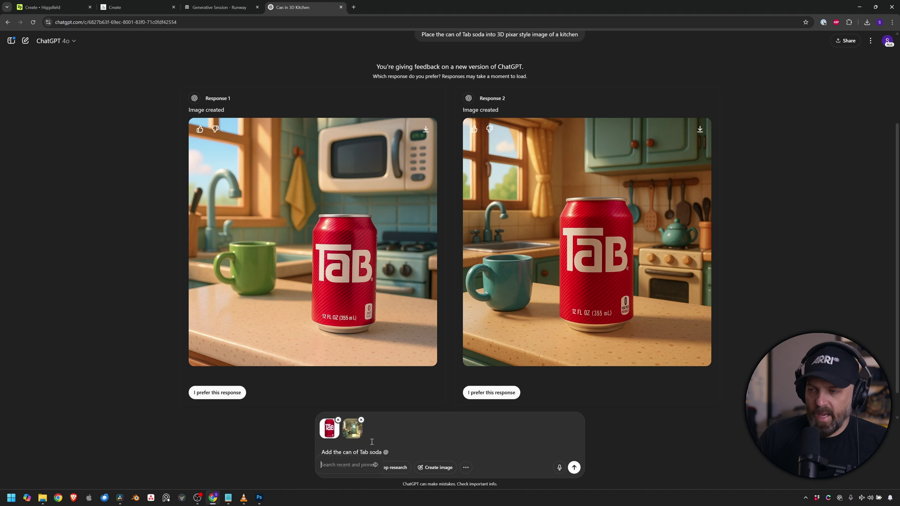
pyautogui.press('BackSpace')
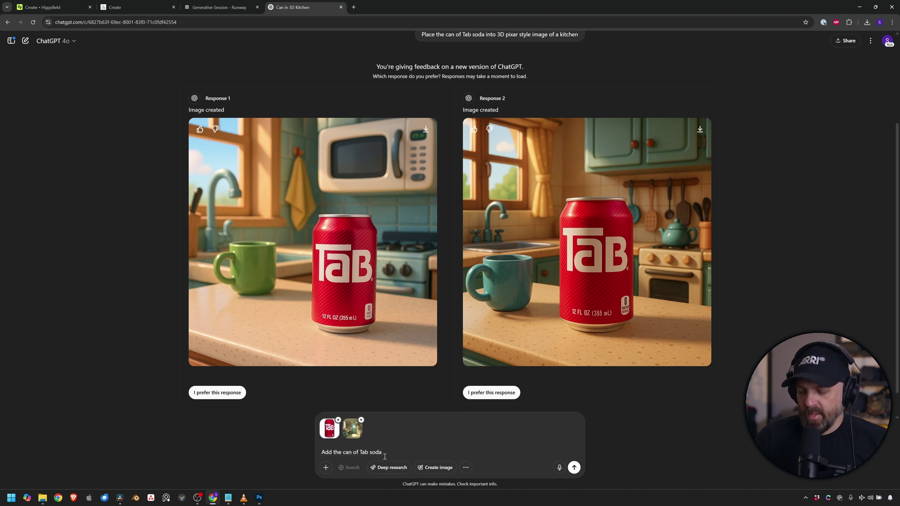
pyautogui.write('from image oto the counter inside the second image')
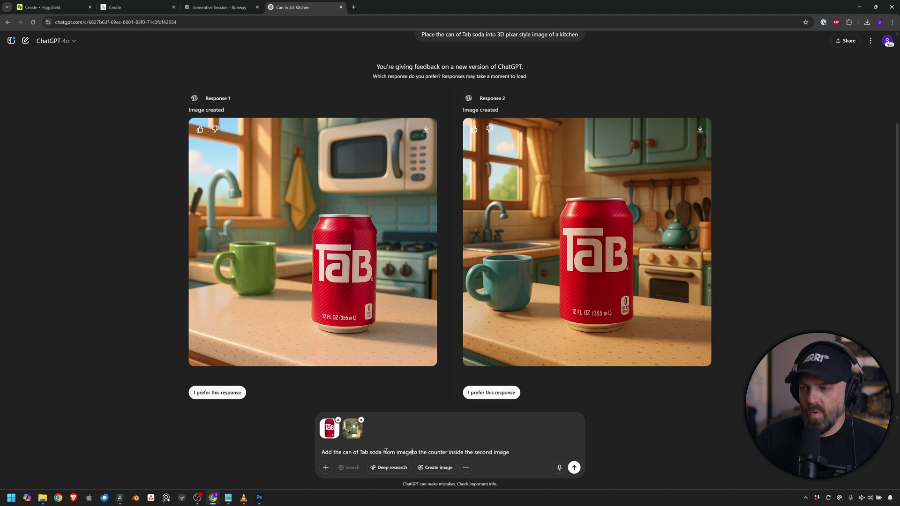
pyautogui.write('ne')
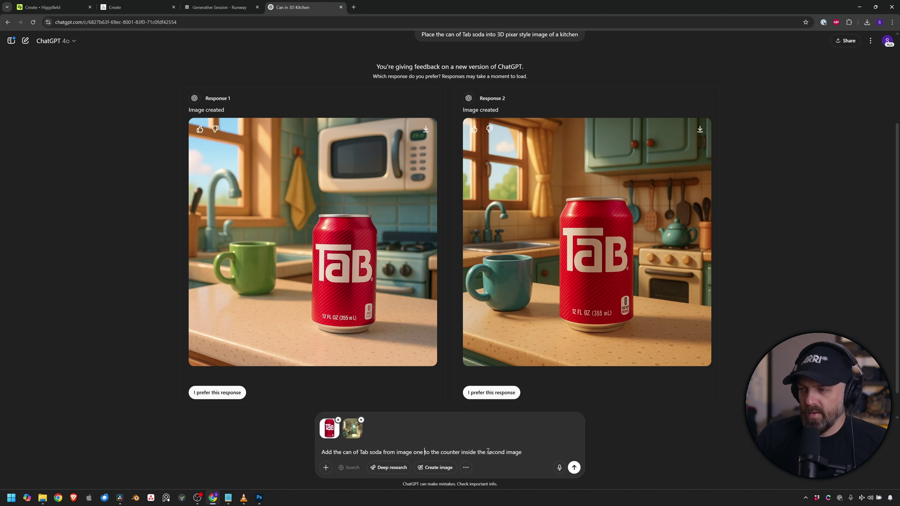
pyautogui.click(523, 454)
pyautogui.write('thie')
pyautogui.press('BackSpace')
pyautogui.press('BackSpace')
pyautogui.write('e kitchen')
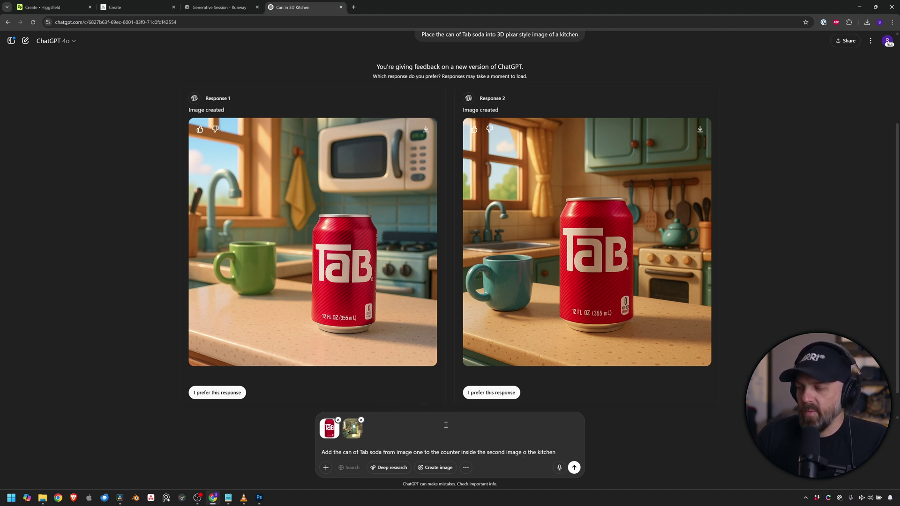
pyautogui.click(574, 467)
# Switch to Runway and compare the four generated kitchen images enlarged, checking the Tab can's logo and the kitchen details.
pyautogui.click(215, 9)
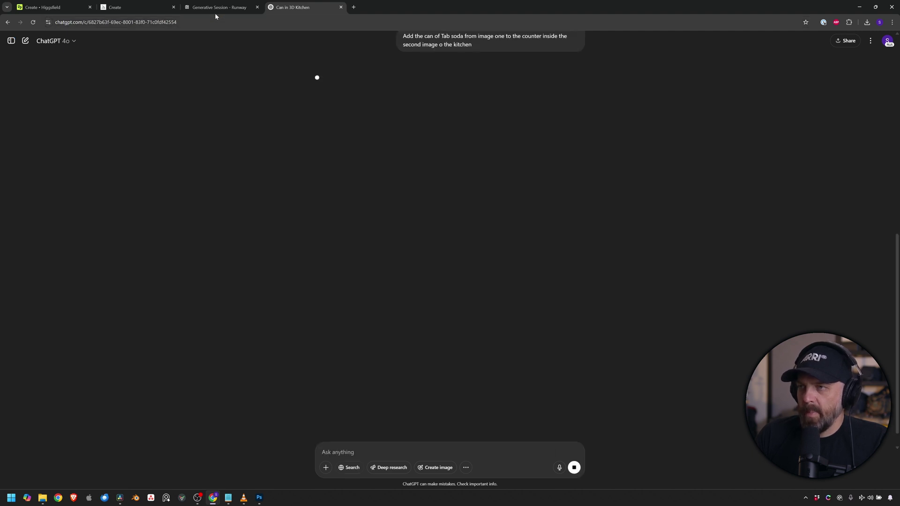
pyautogui.press('Right')
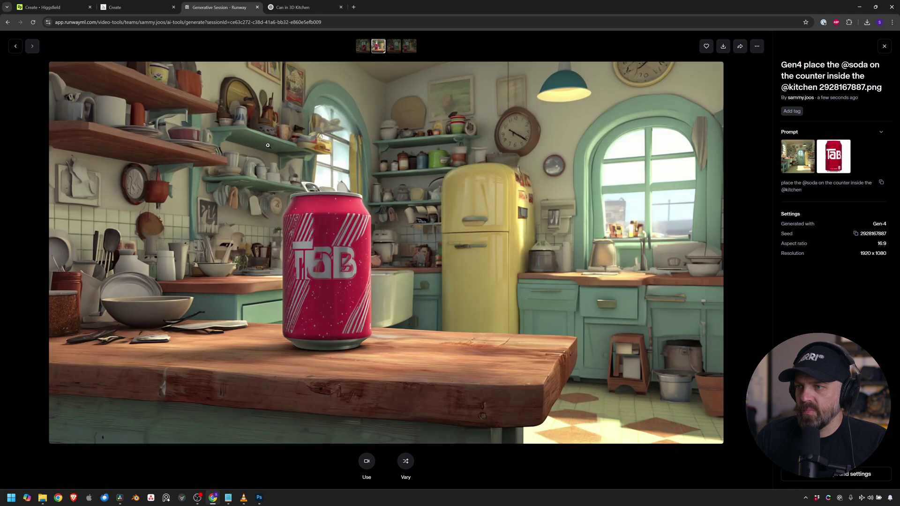
pyautogui.press('Left')
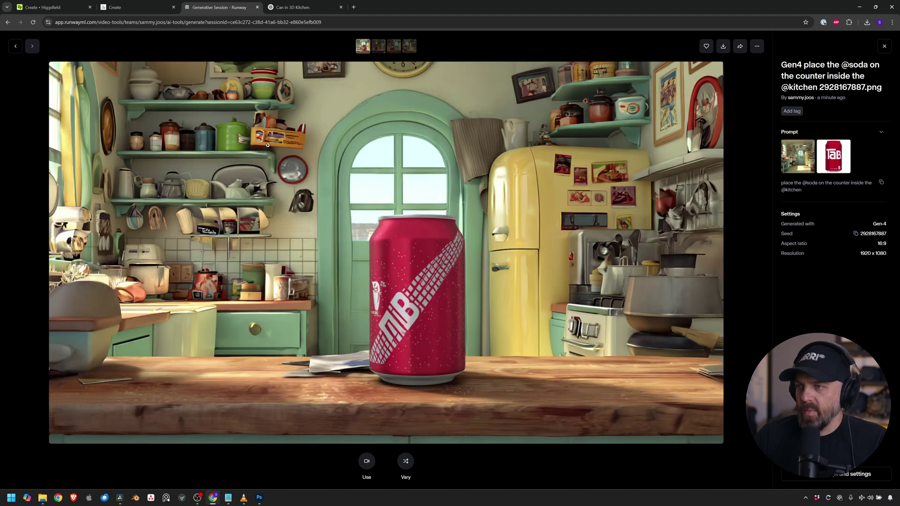
pyautogui.press('Right')
pyautogui.press('Right')
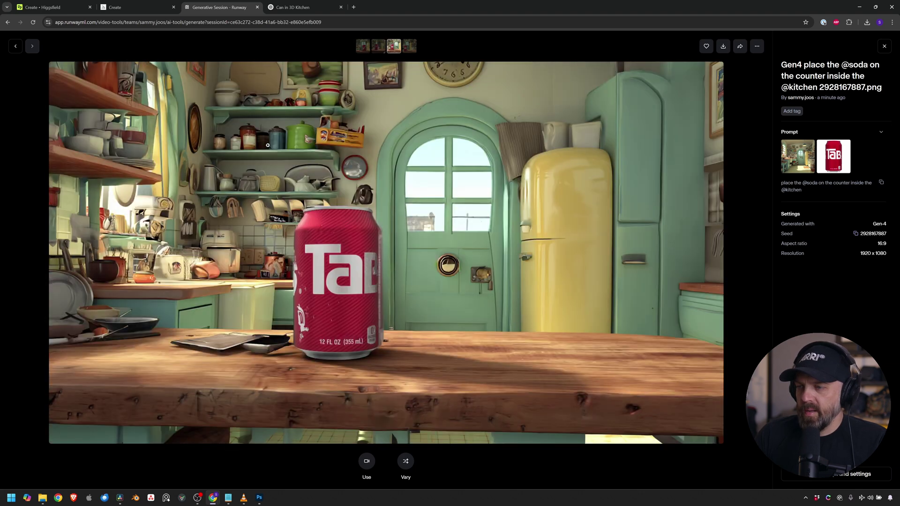
pyautogui.press('Left')
pyautogui.press('Left')
pyautogui.press('Right')
pyautogui.press('Right')
pyautogui.press('Right')
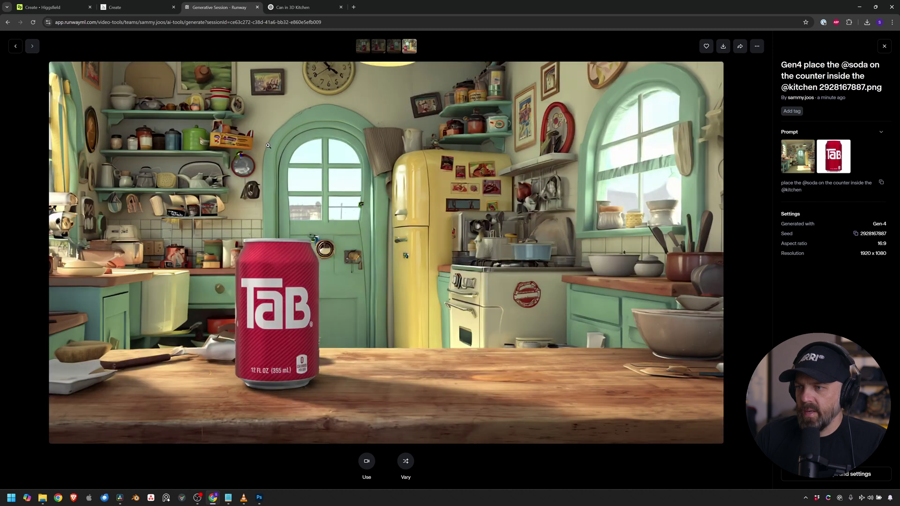
pyautogui.press('Escape')
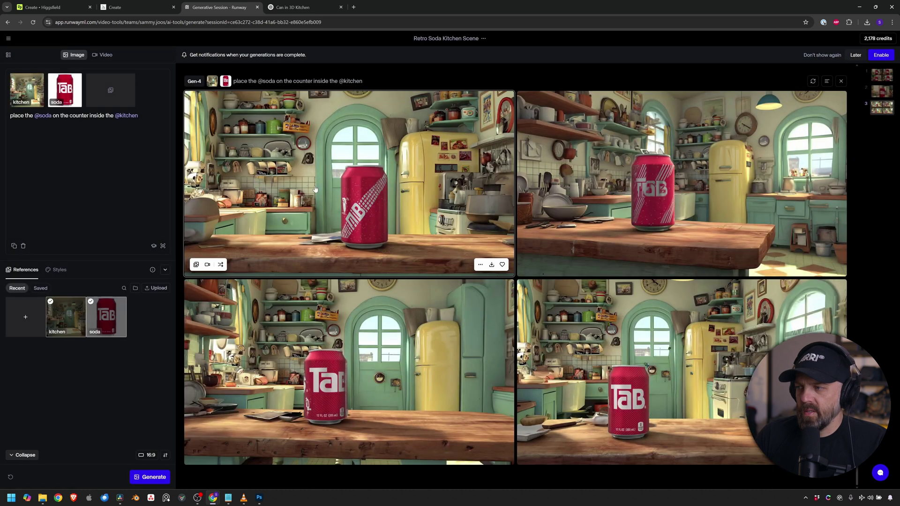
pyautogui.click(663, 345)
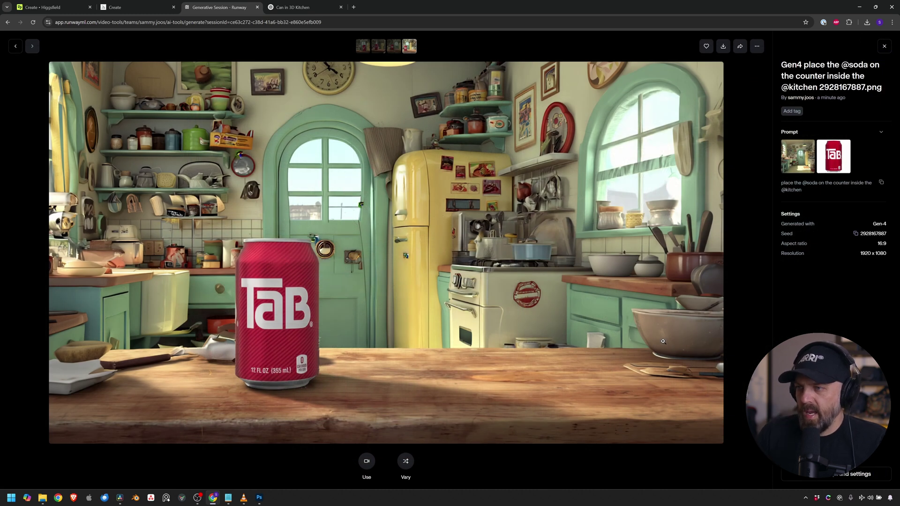
pyautogui.press('Left')
pyautogui.press('Left')
pyautogui.press('Left')
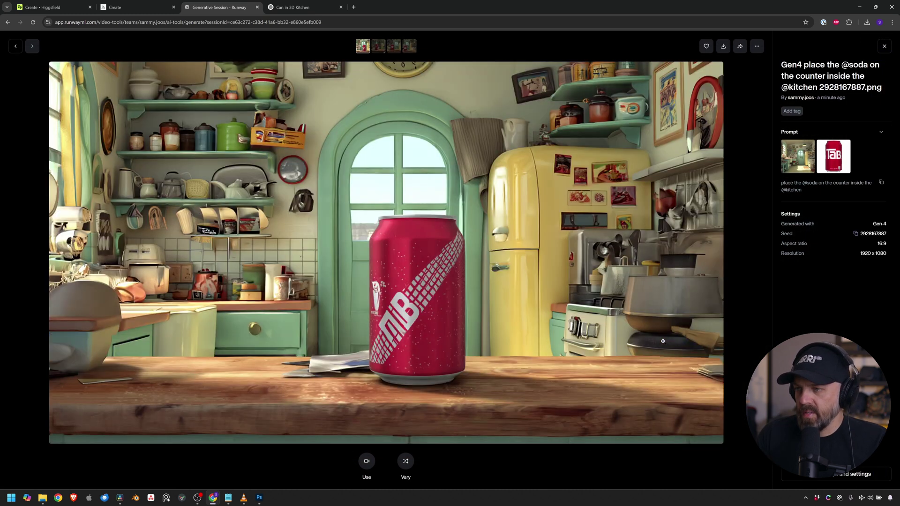
pyautogui.press('Right')
pyautogui.press('Right')
pyautogui.press('Right')
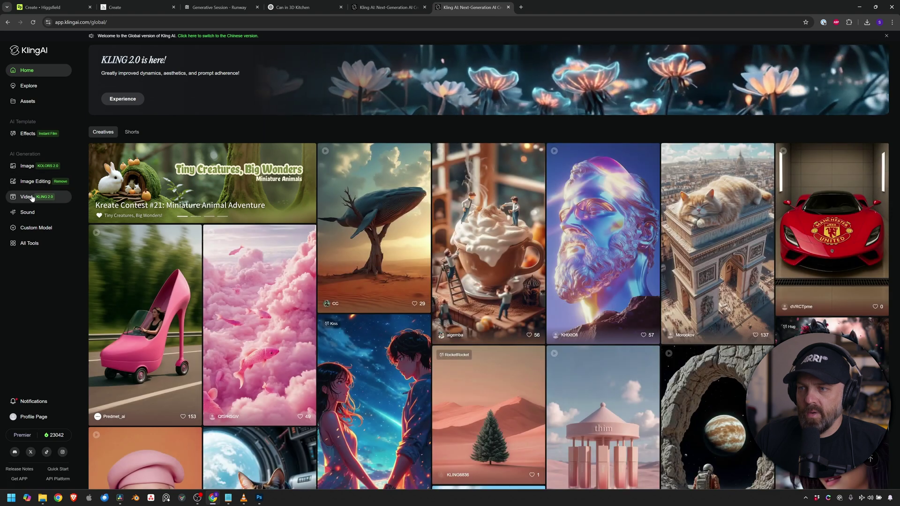
# In Kling AI's image-to-video generation, choose Elements and upload the kitchen image and the Tab can photo.
pyautogui.click(35, 196)
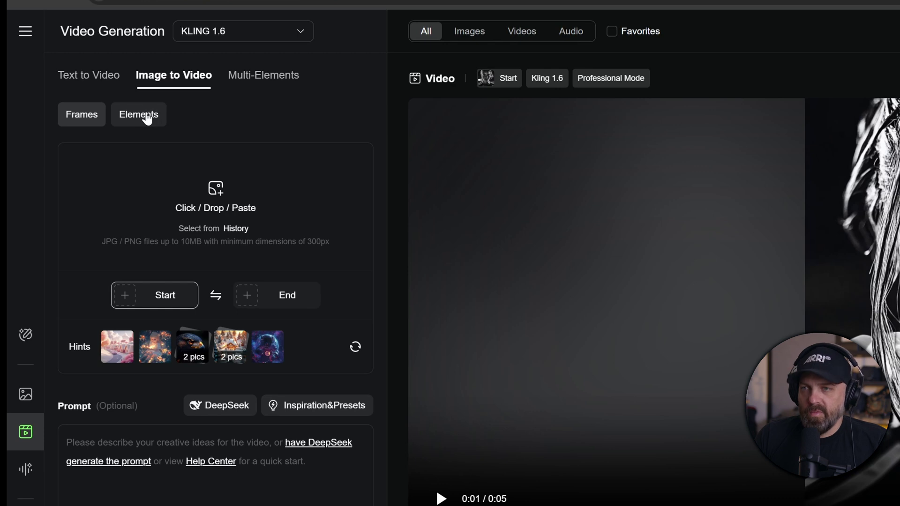
pyautogui.click(146, 117)
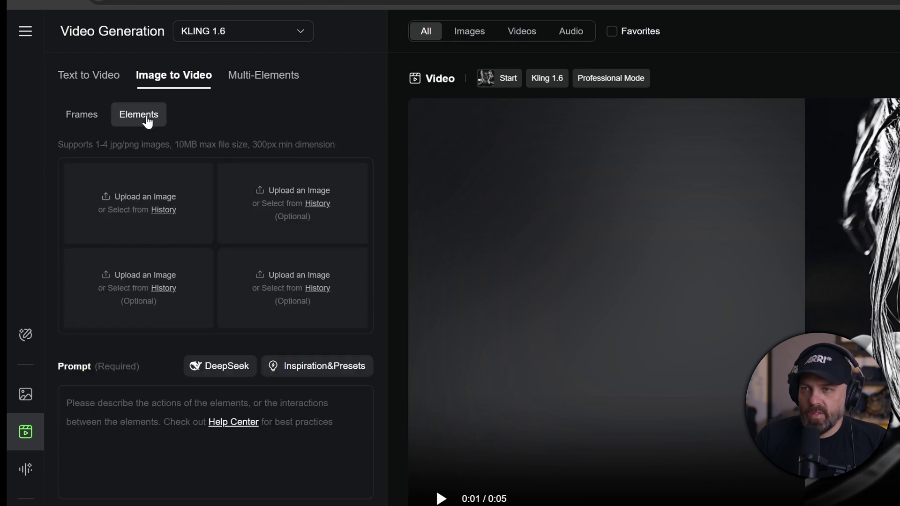
pyautogui.click(155, 201)
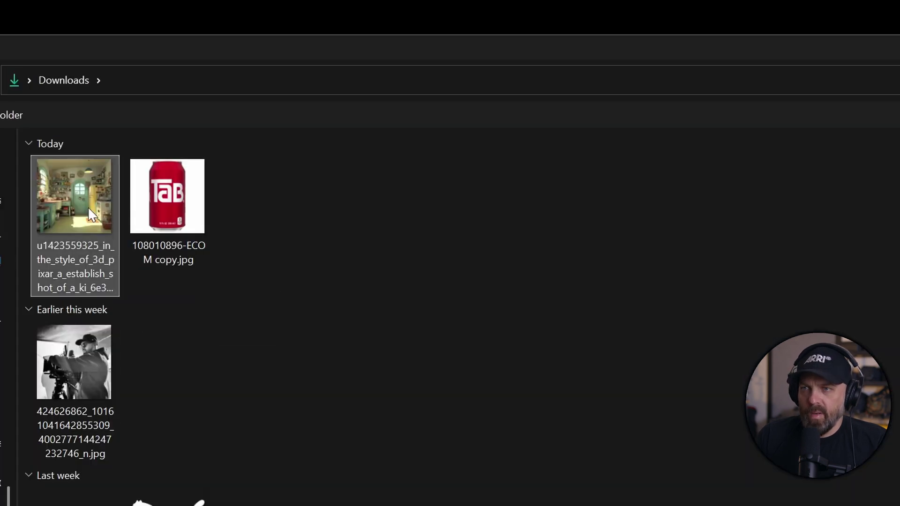
pyautogui.doubleClick(88, 206)
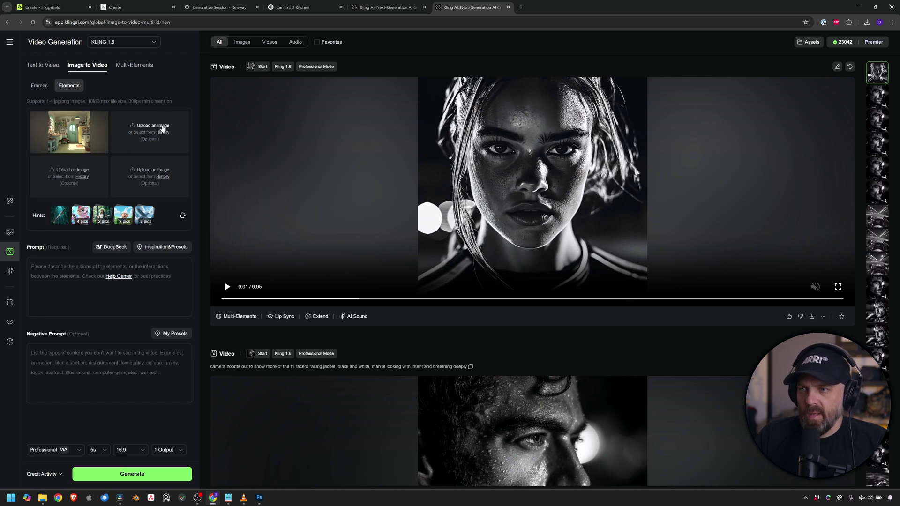
pyautogui.click(159, 130)
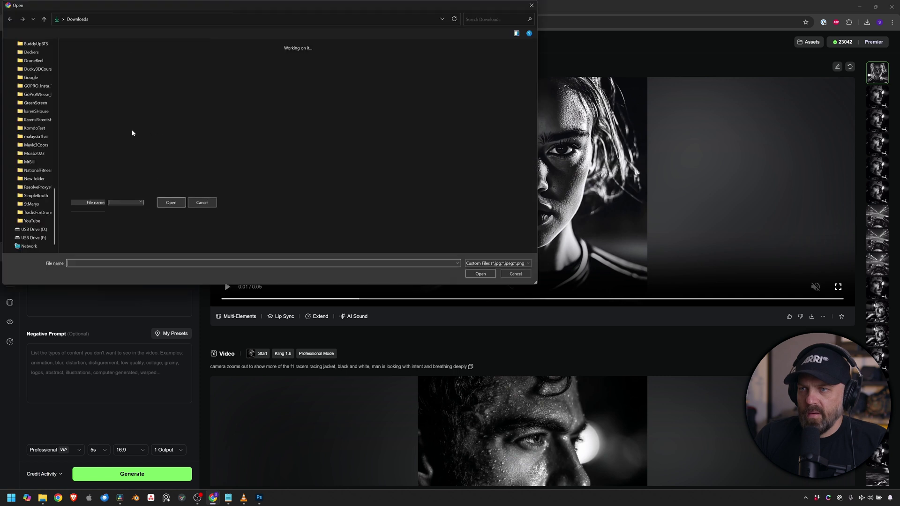
pyautogui.doubleClick(129, 77)
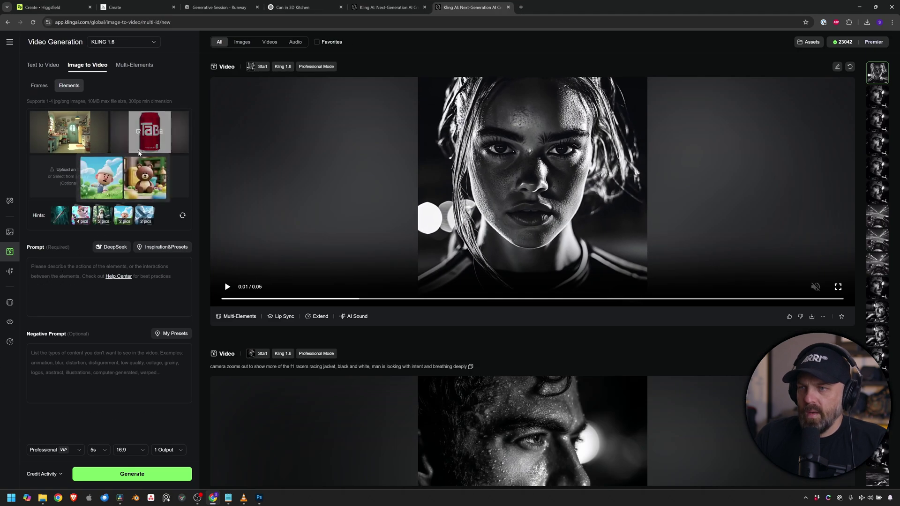
# Narrow the element selection on the Tab can photo to just the can, trimming the white areas on both sides.
pyautogui.moveTo(139, 134)
pyautogui.click(138, 133)
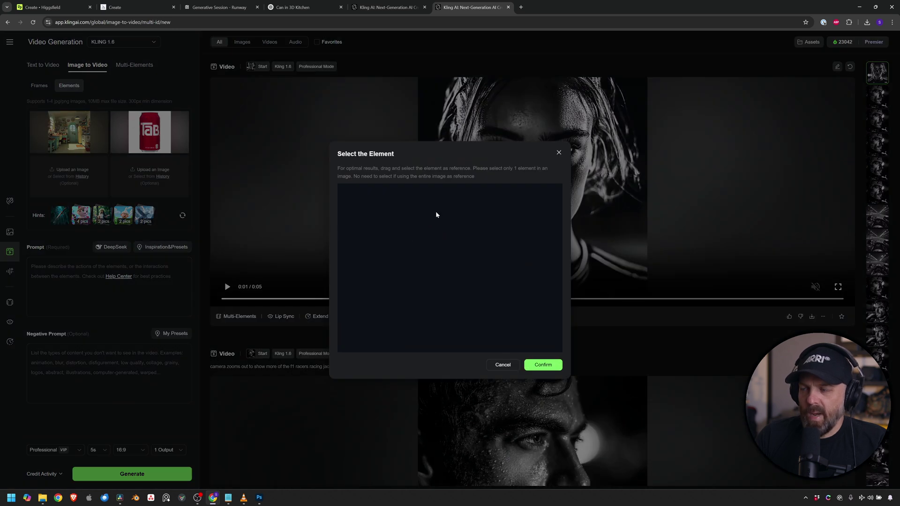
pyautogui.moveTo(366, 268); pyautogui.dragTo(398, 269)
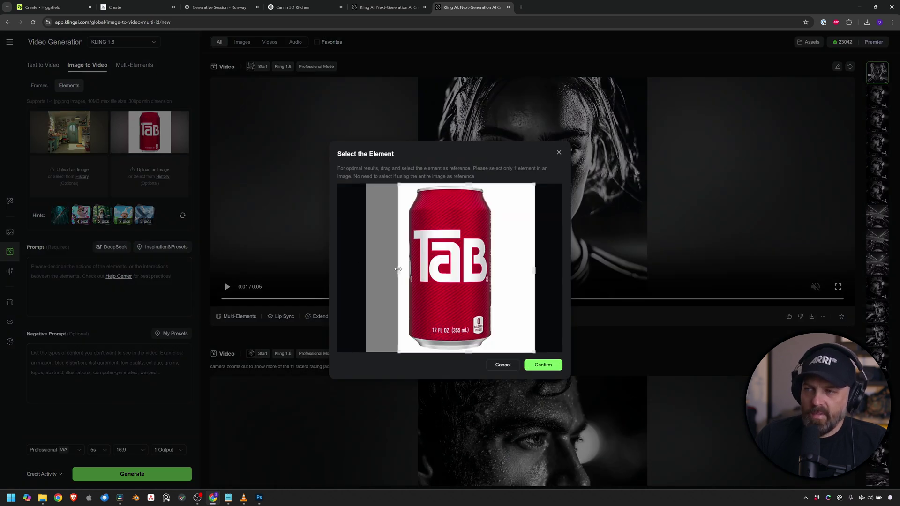
pyautogui.moveTo(533, 270); pyautogui.dragTo(500, 269)
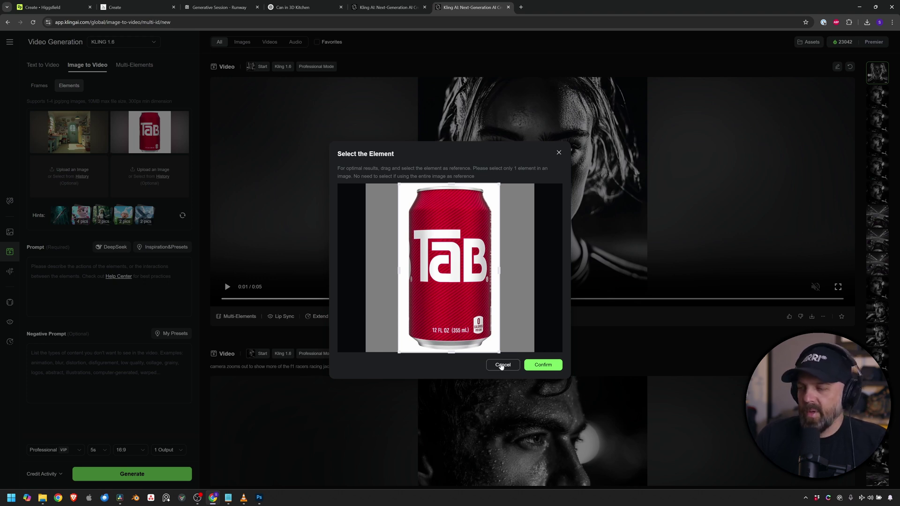
pyautogui.click(551, 365)
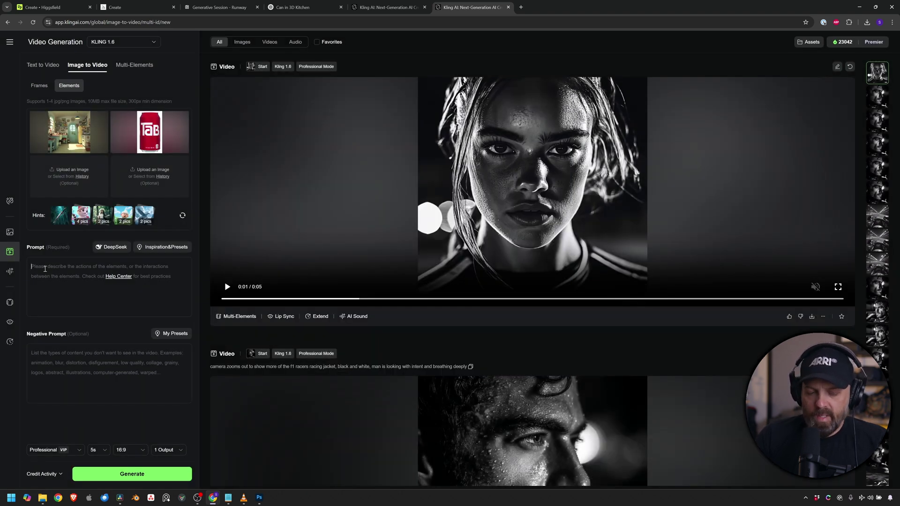
# Enter the prompt "Add the can of Tab soda to the counter top of the kitchen." and generate the video.
pyautogui.click(45, 268)
pyautogui.write('T')
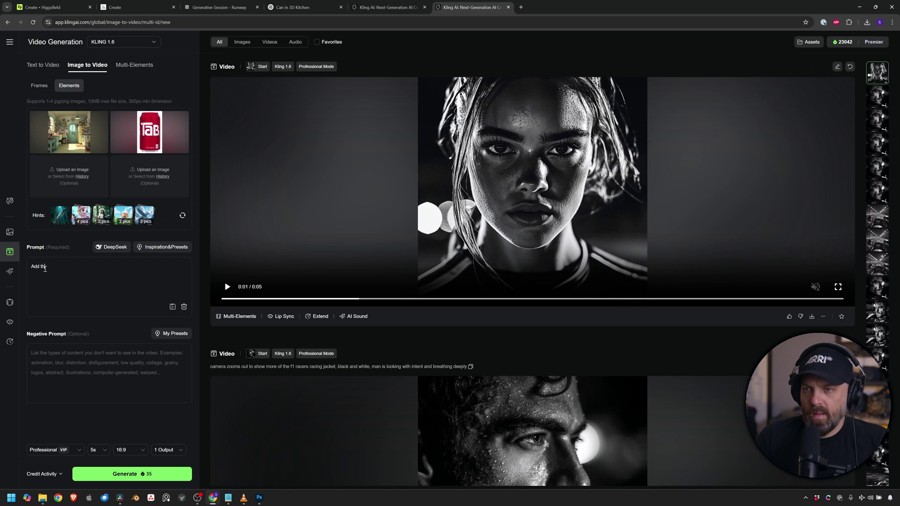
pyautogui.write('dd the can of sodaTab sod')
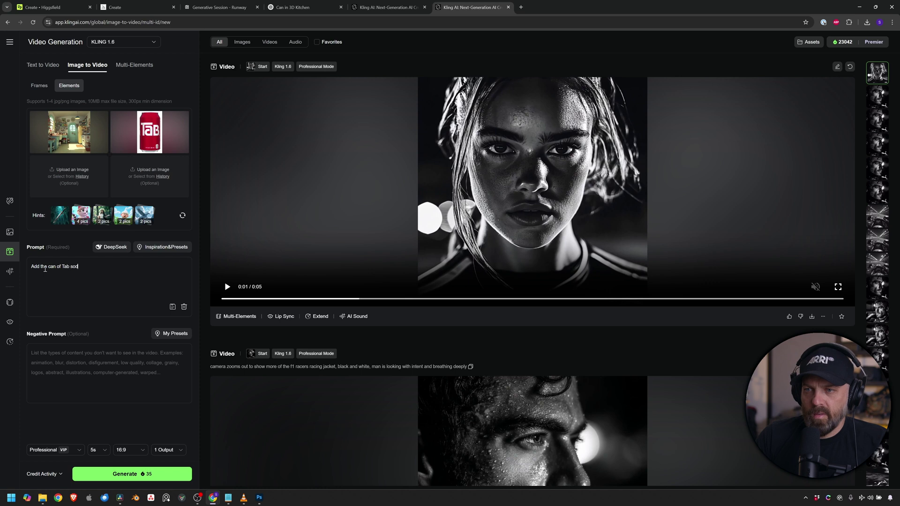
pyautogui.write('a to the caunter top of the kitchen.')
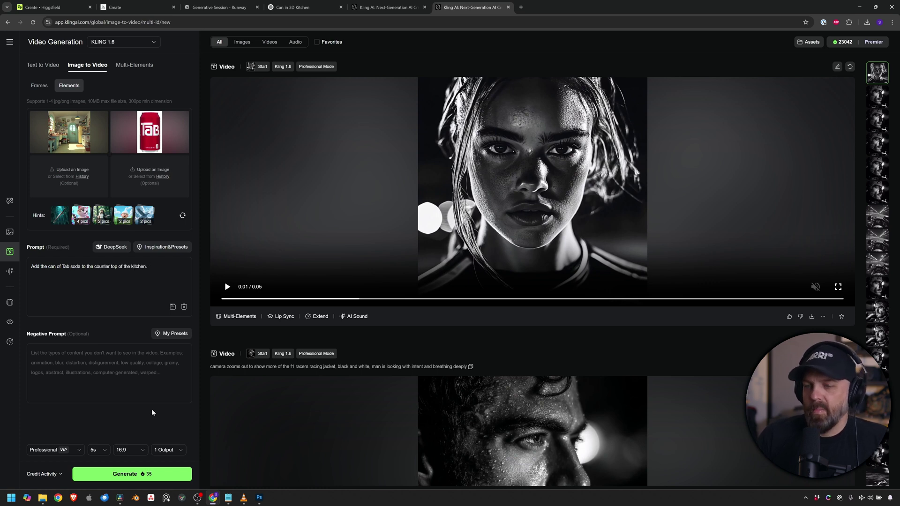
pyautogui.click(151, 474)
# Switch to ChatGPT, enlarge the generated kitchen image to examine the Tab can's placement and label, and retry the response.
pyautogui.click(223, 9)
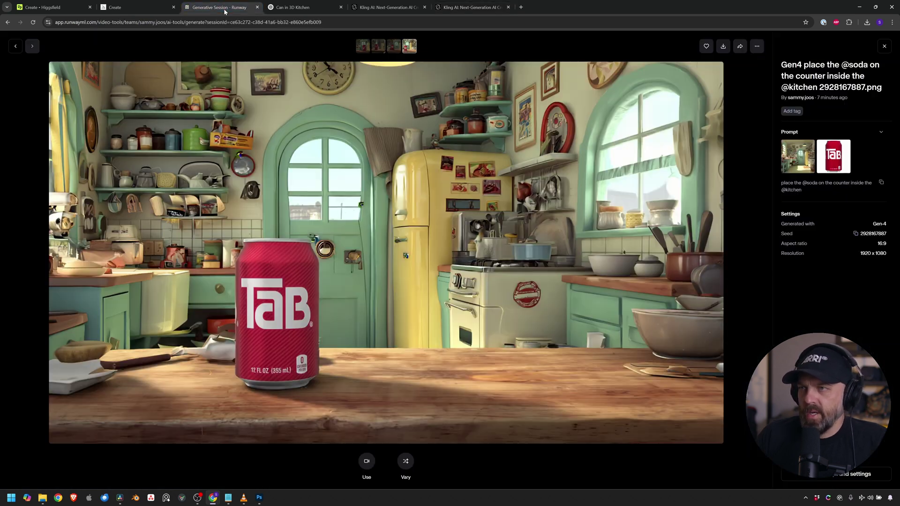
pyautogui.click(296, 8)
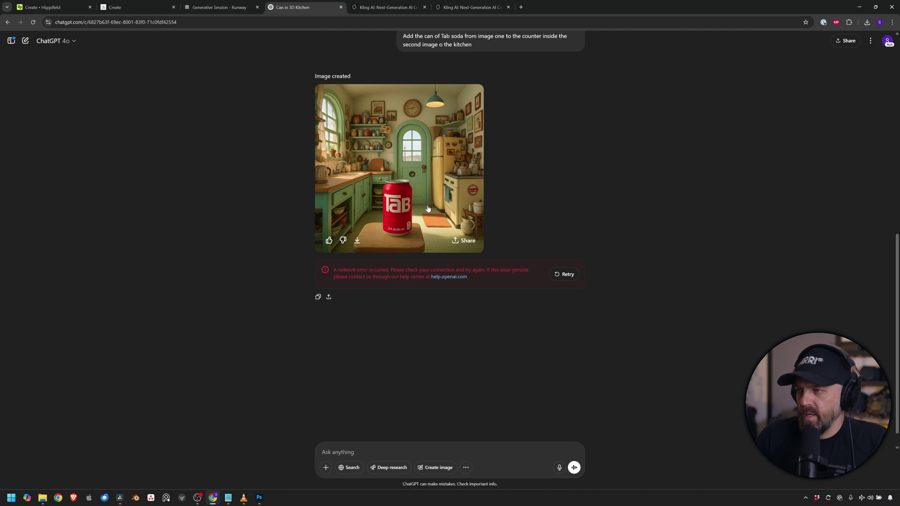
pyautogui.scroll(2, 373, 244)
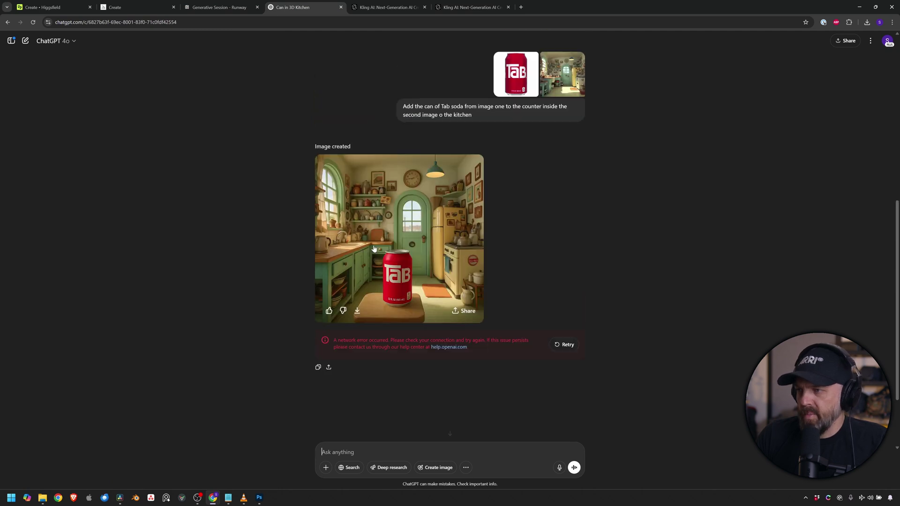
pyautogui.click(410, 228)
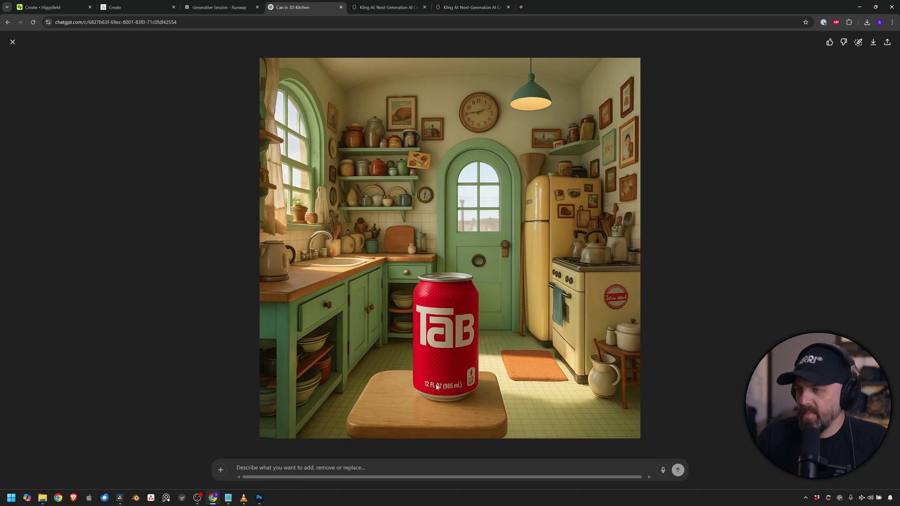
pyautogui.press('Escape')
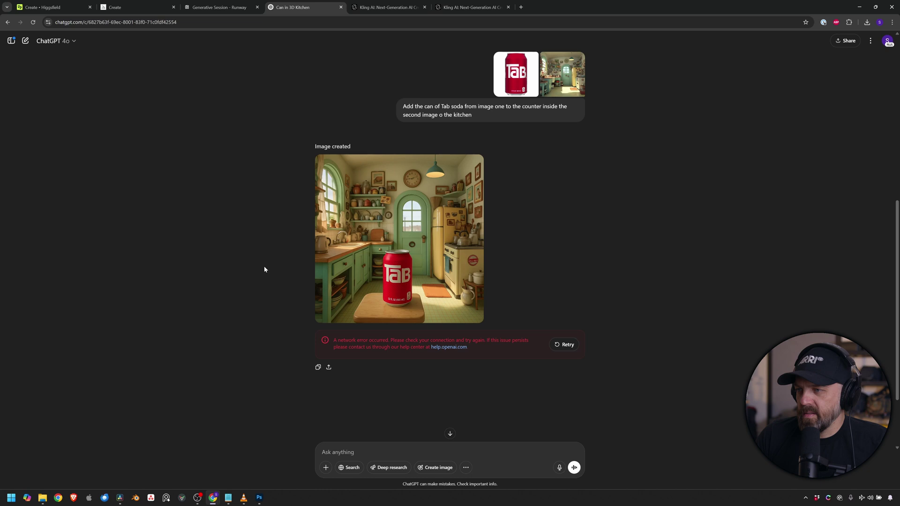
pyautogui.click(557, 346)
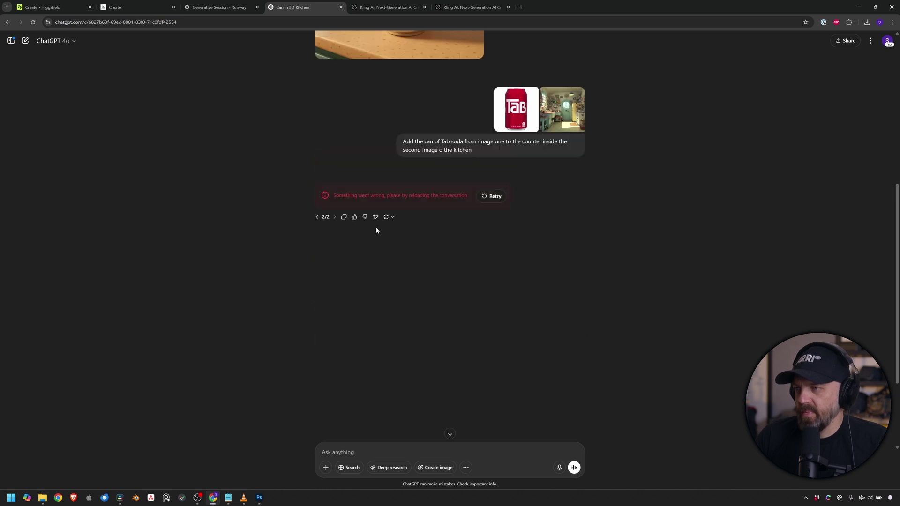
# Switch to Midjourney and add the Tab can photo as the Omni-Reference for a new image.
pyautogui.click(220, 7)
pyautogui.click(64, 7)
pyautogui.click(123, 7)
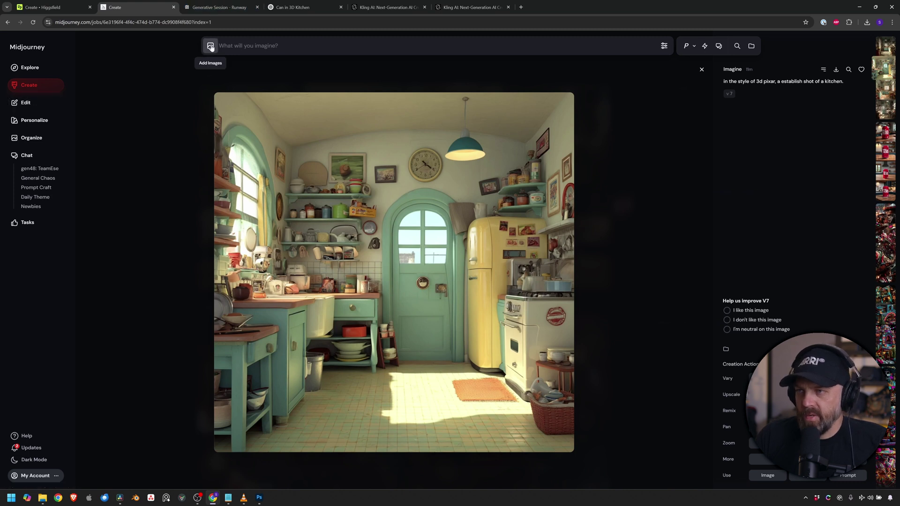
pyautogui.click(210, 45)
pyautogui.moveTo(291, 113); pyautogui.dragTo(724, 75)
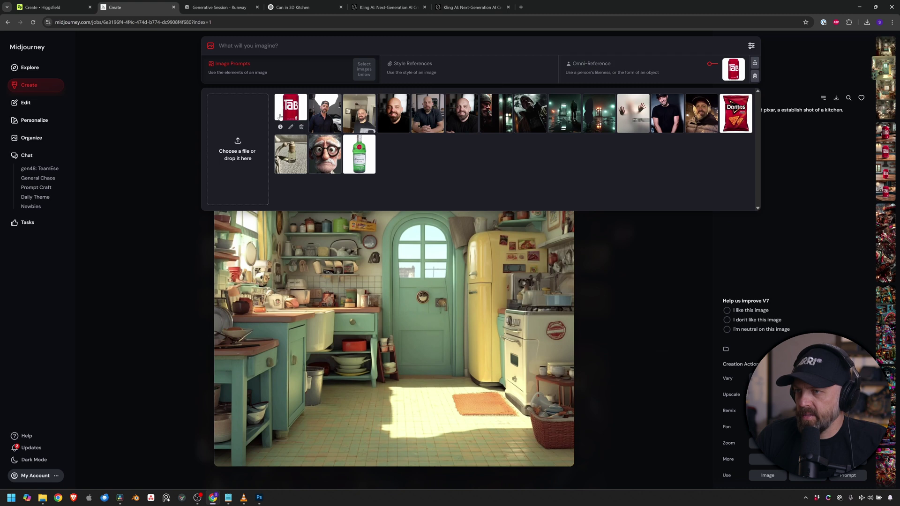
# Upload the kitchen image to Midjourney and assign it as the image prompt.
pyautogui.click(244, 150)
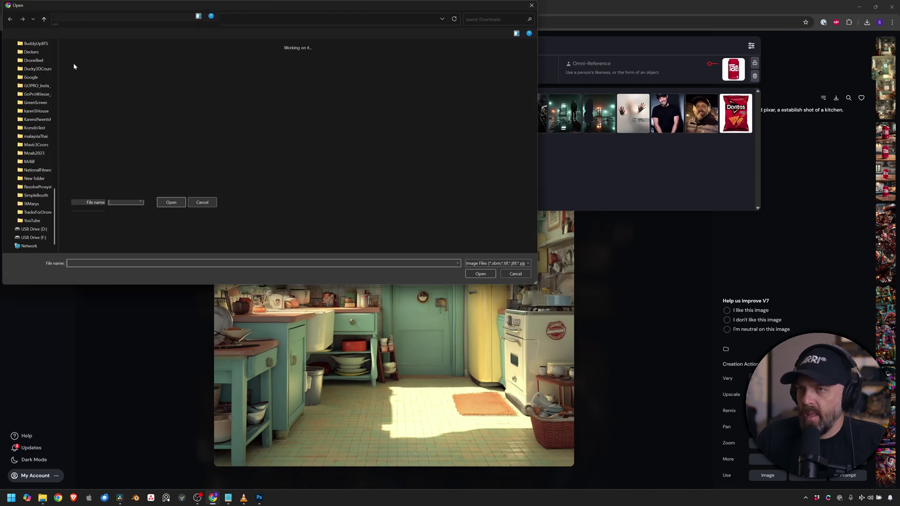
pyautogui.doubleClick(76, 66)
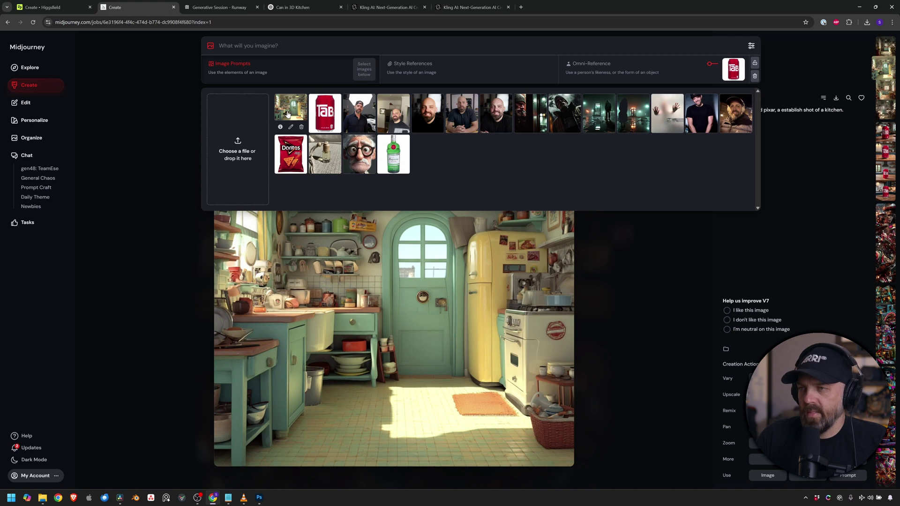
pyautogui.moveTo(288, 115); pyautogui.dragTo(336, 77)
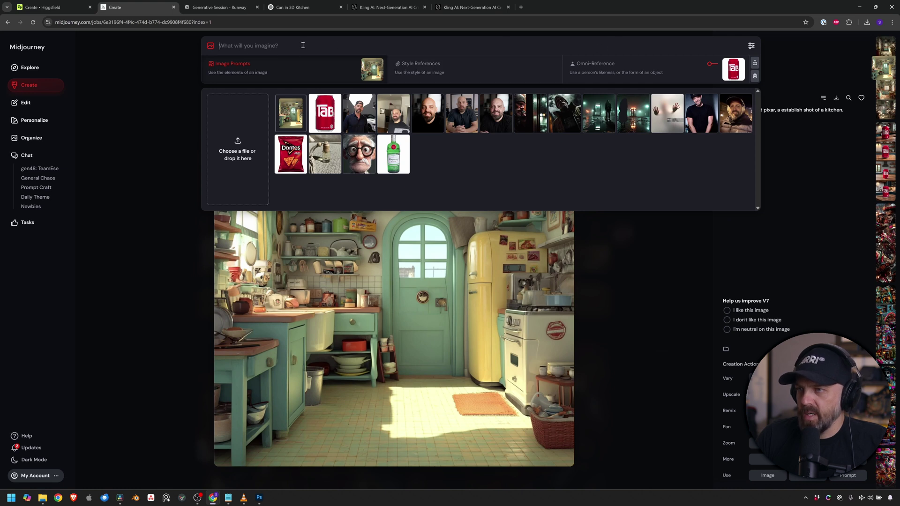
# Enter the prompt "take the can of soda and add it the 3d pixar style kitchen" and generate the images.
pyautogui.write('tha')
pyautogui.write('e the cam')
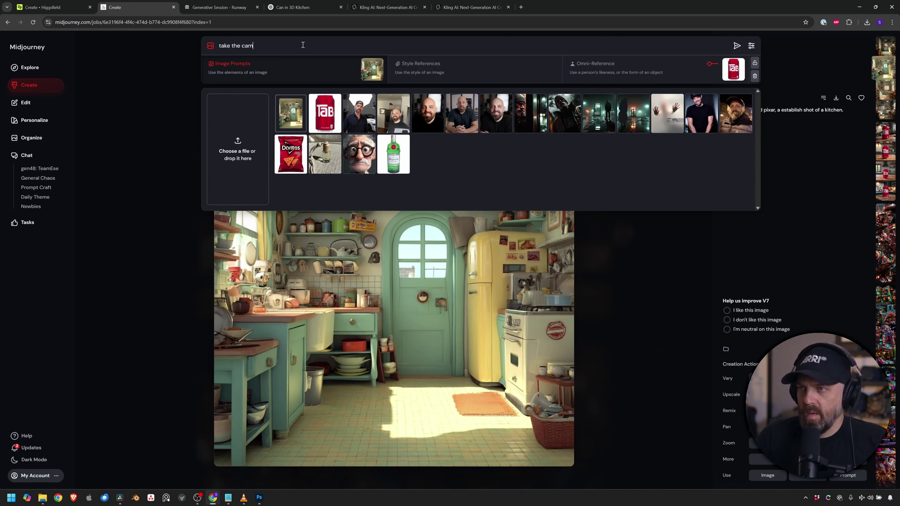
pyautogui.press('BackSpace')
pyautogui.write('n of soda and add it to th')
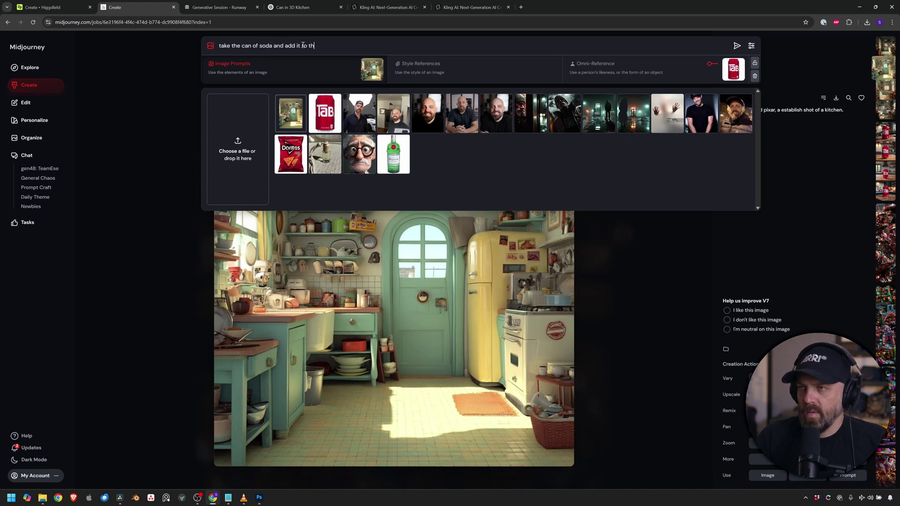
pyautogui.write('e counter top of the')
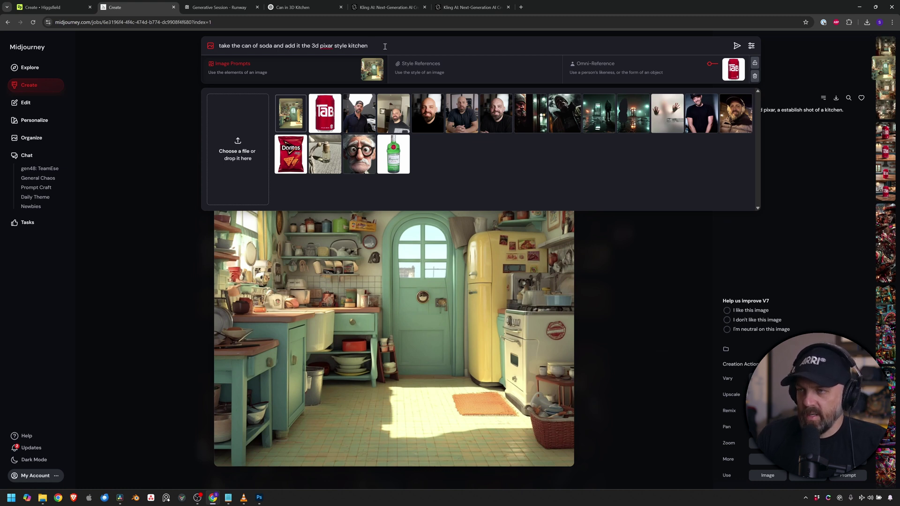
# Switch to Higgsfield and play the crystal Tab can video, examining the close-up of the logo.
pyautogui.hotkey('ctrl', '1')
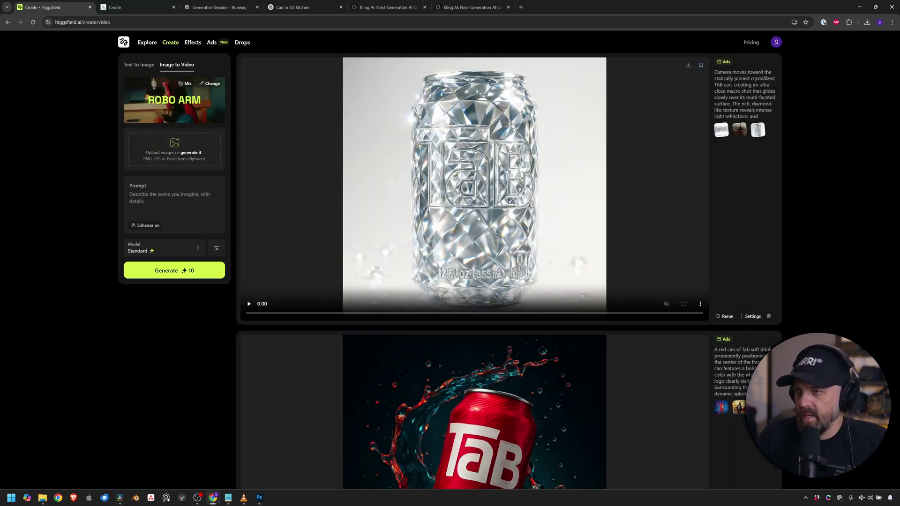
pyautogui.click(249, 305)
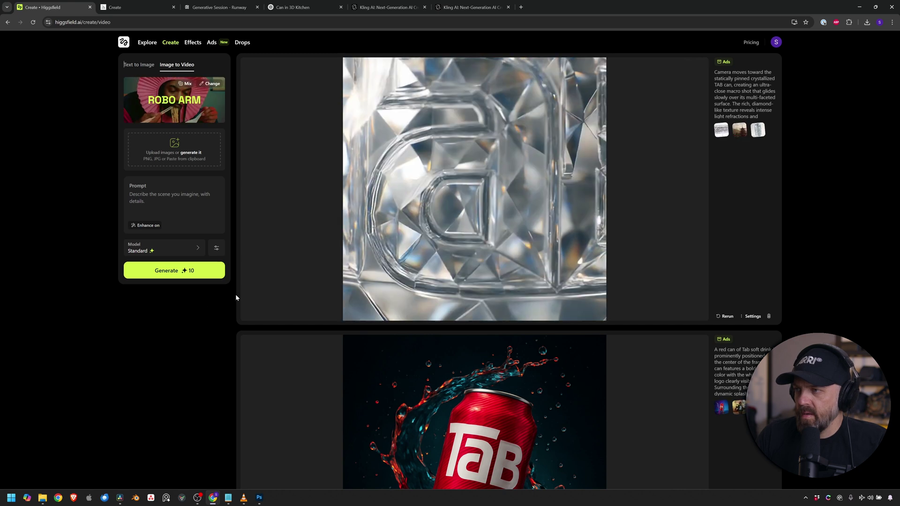
pyautogui.click(249, 304)
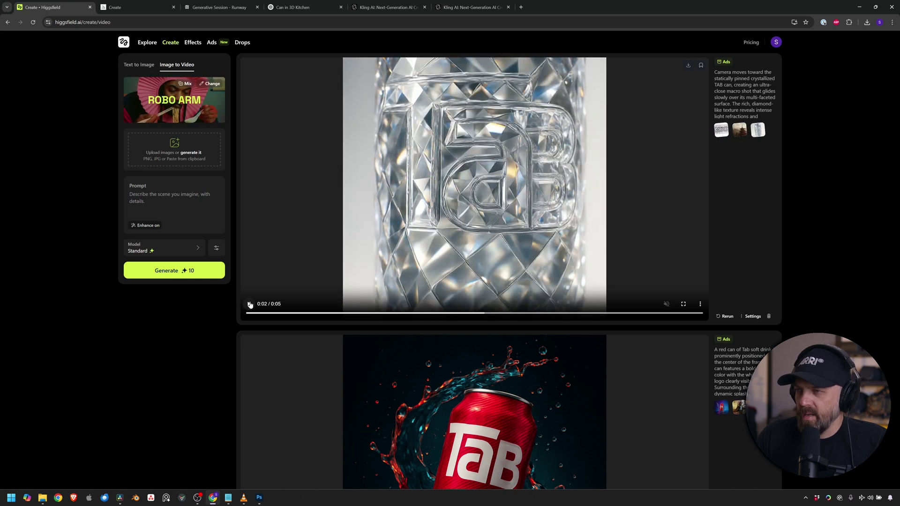
pyautogui.click(330, 270)
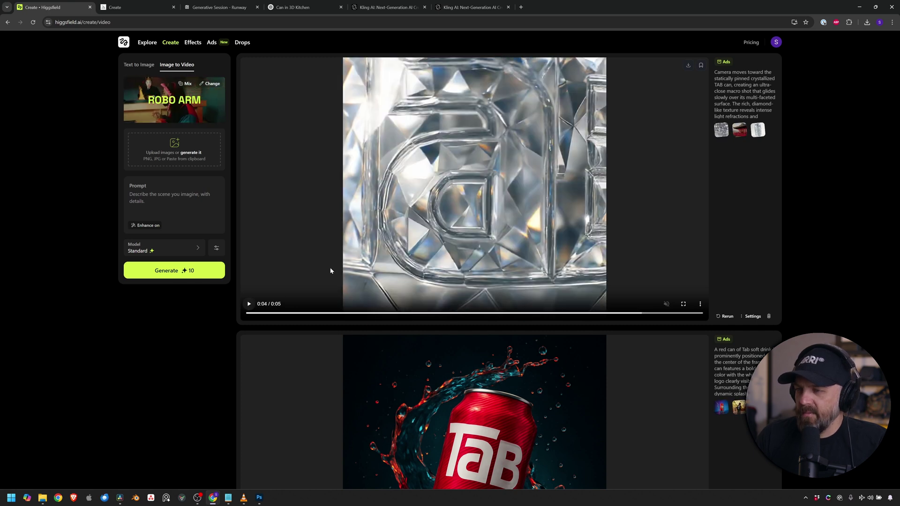
# Open Higgsfield's short ads collection and browse its ad templates.
pyautogui.click(217, 43)
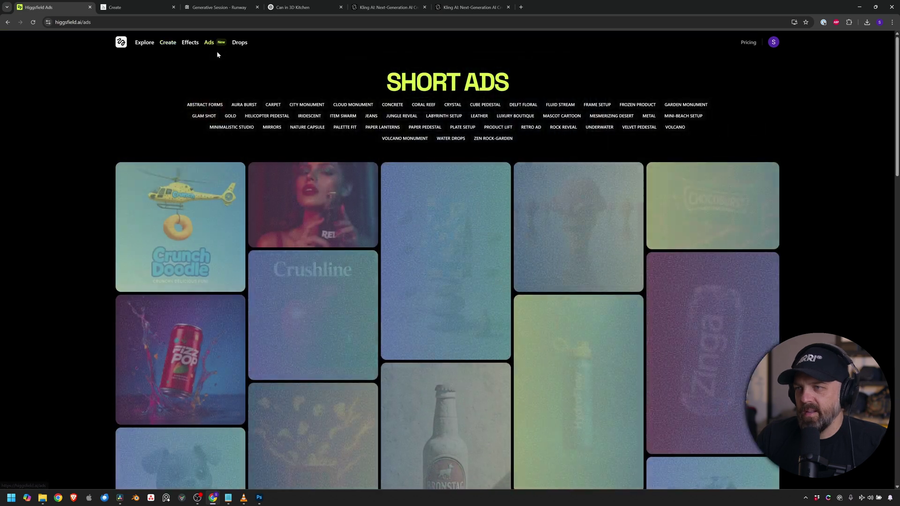
pyautogui.scroll(-3, 275, 175)
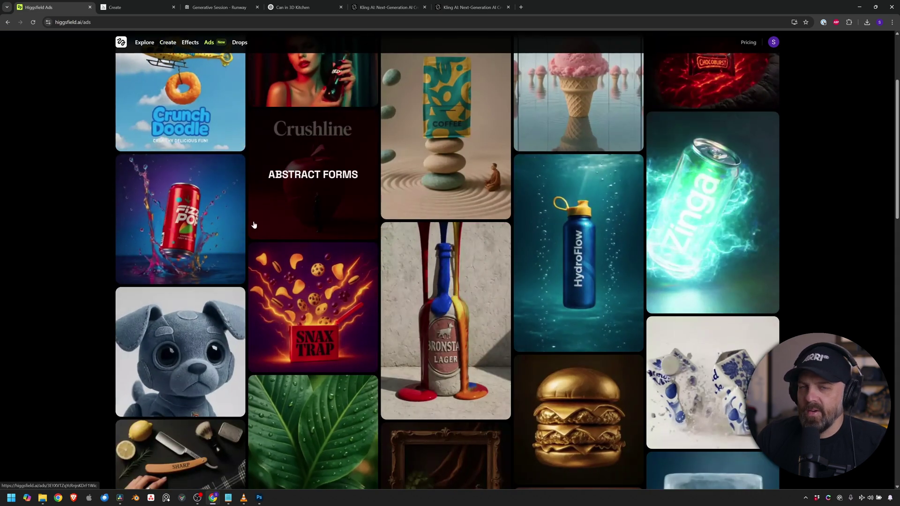
pyautogui.scroll(-10, 353, 250)
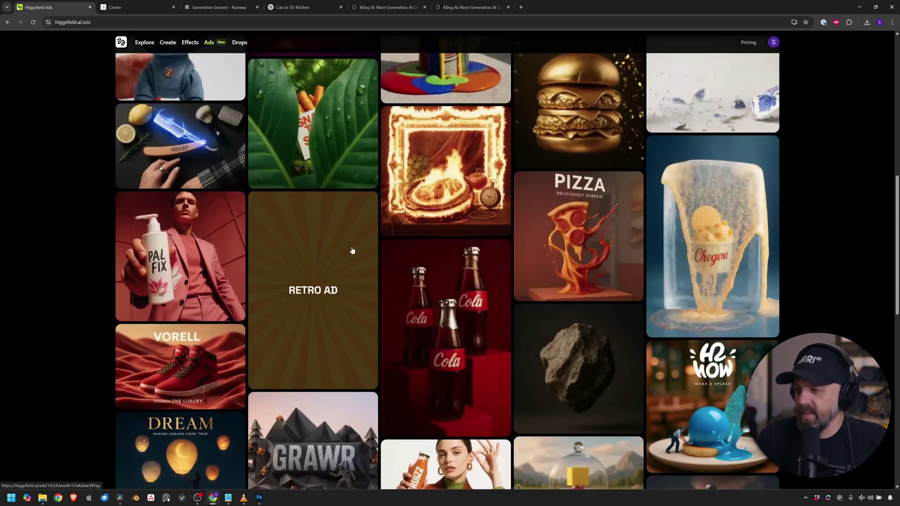
pyautogui.scroll(10, 328, 304)
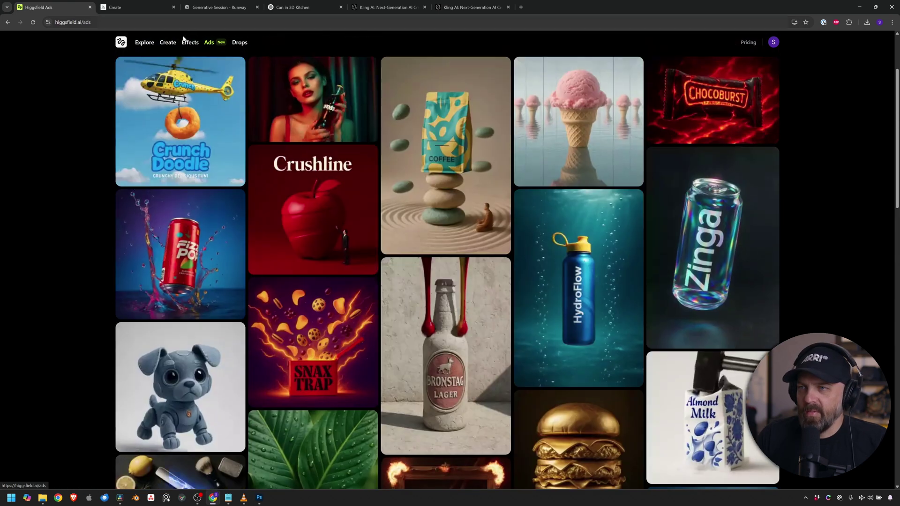
# Open the visual effects collection and look through its effect examples.
pyautogui.click(190, 42)
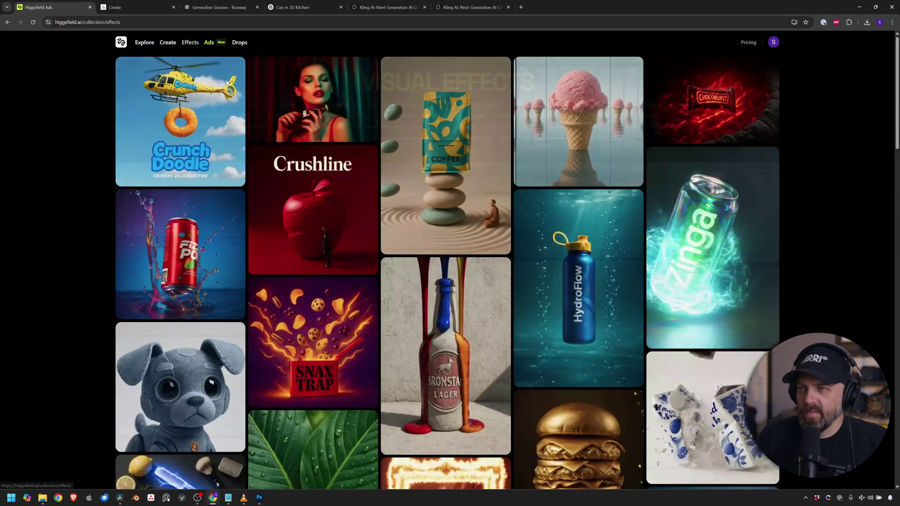
pyautogui.scroll(-3, 328, 197)
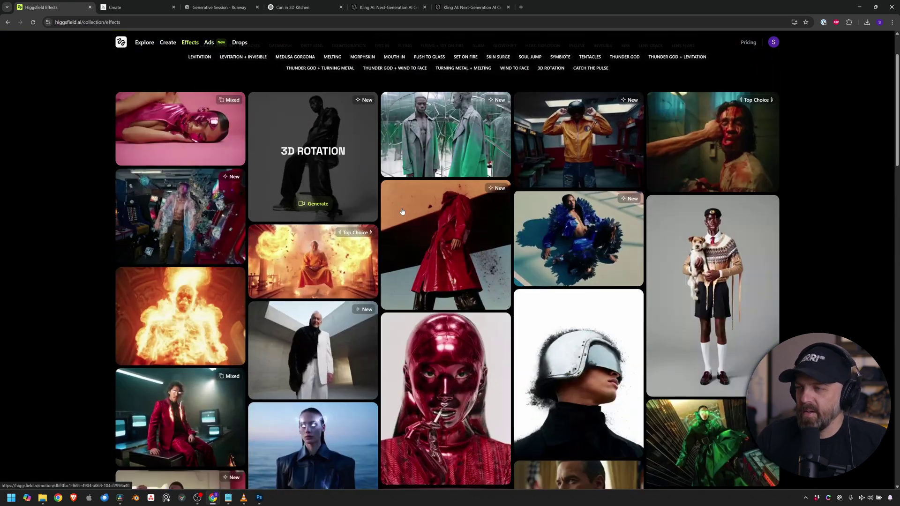
pyautogui.scroll(-2, 422, 215)
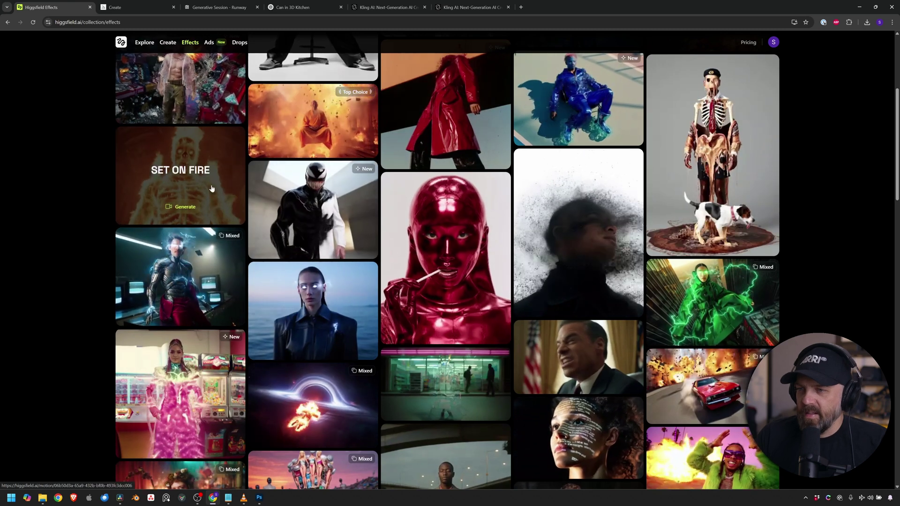
pyautogui.scroll(-1, 209, 200)
pyautogui.scroll(-2, 208, 200)
# Switch to Kling AI and check the progress of the Tab can kitchen video generation.
pyautogui.click(131, 7)
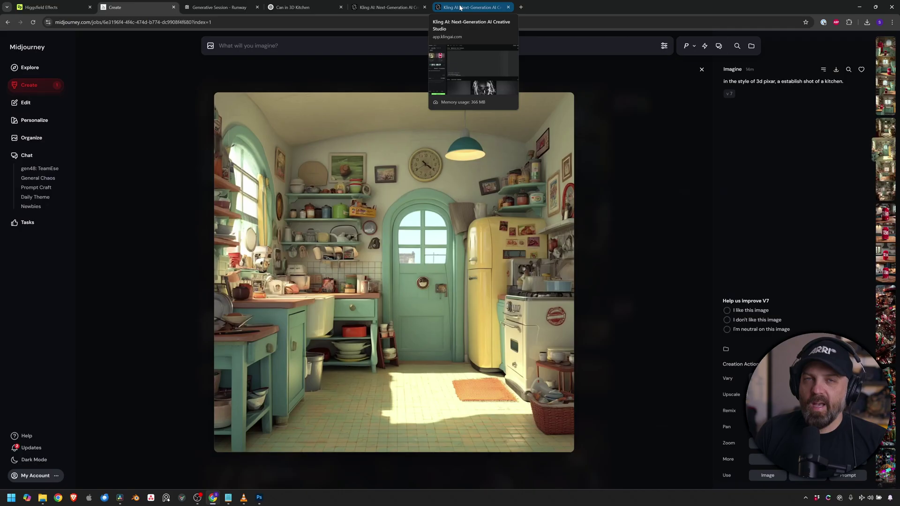
pyautogui.click(469, 7)
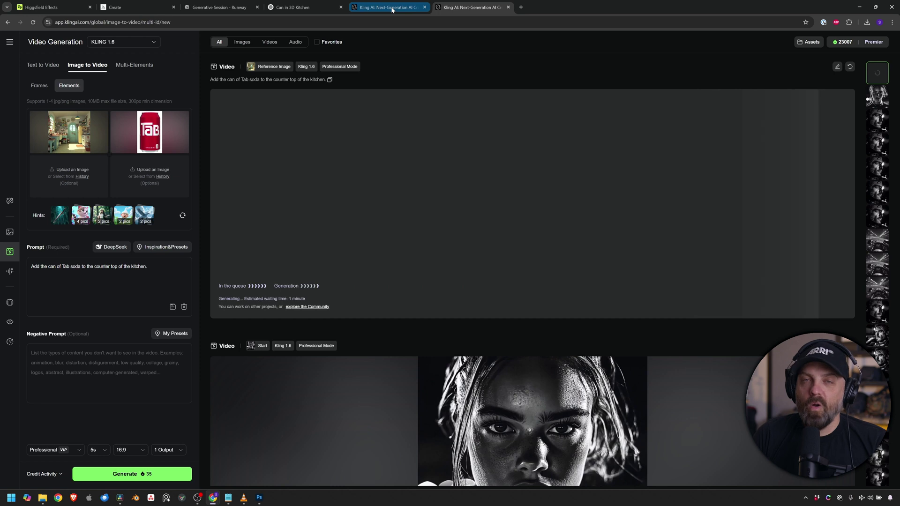
pyautogui.moveTo(392, 10)
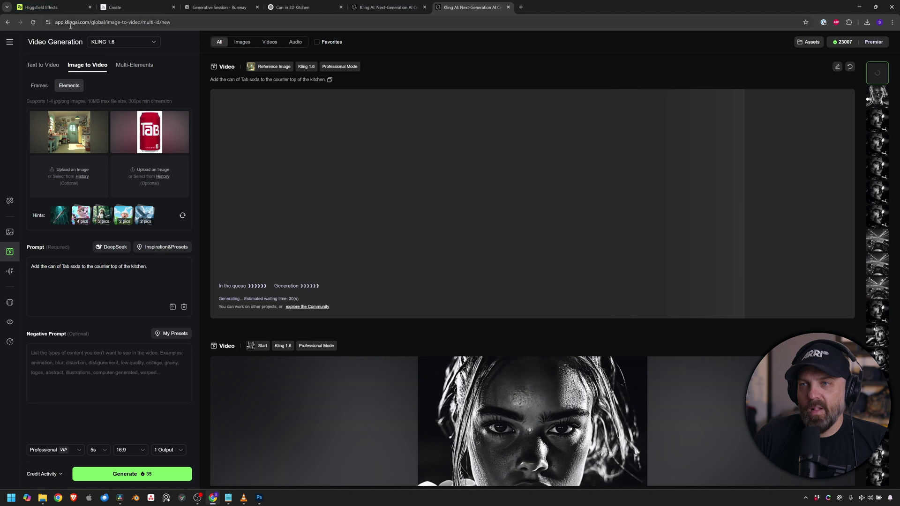
pyautogui.moveTo(147, 9)
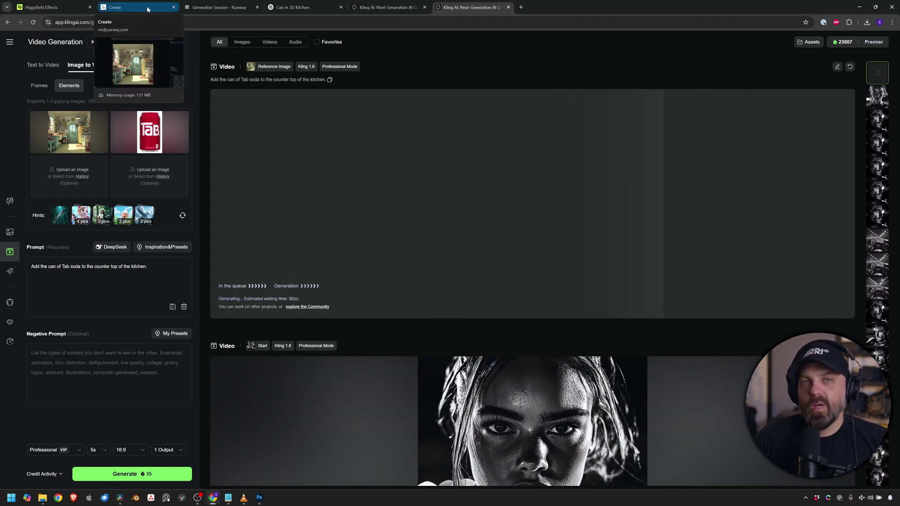
# Return to ChatGPT and view its generated Tab can kitchen image enlarged.
pyautogui.click(312, 12)
pyautogui.click(389, 186)
pyautogui.press('Right')
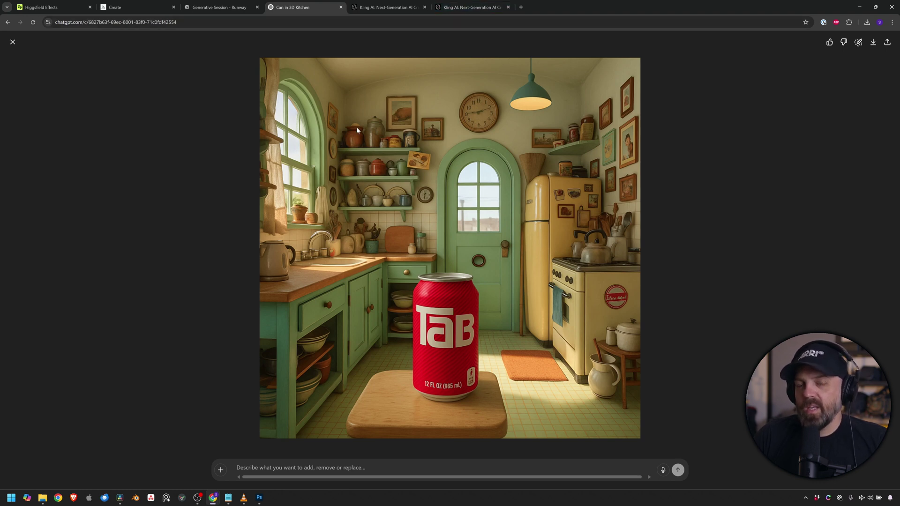
# Switch to Kling AI and play the generated kitchen video, pausing to examine how the Tab can is added.
pyautogui.click(457, 9)
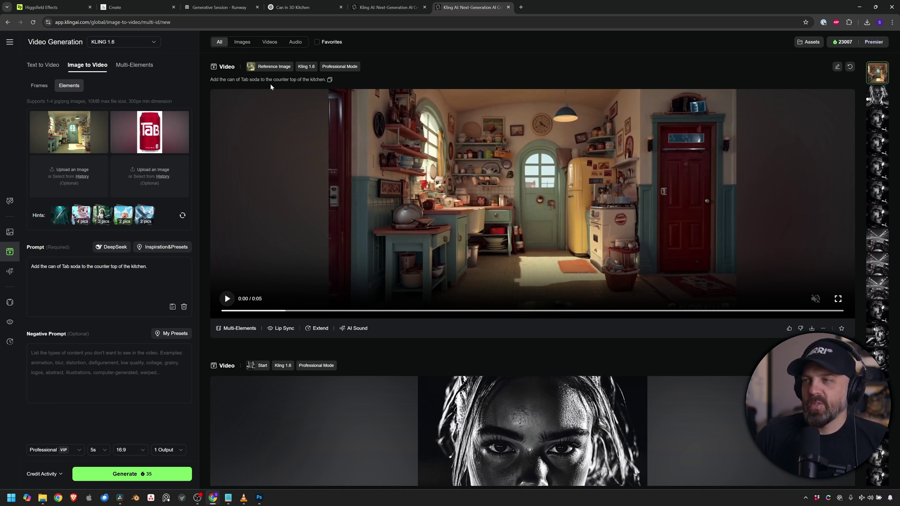
pyautogui.click(325, 253)
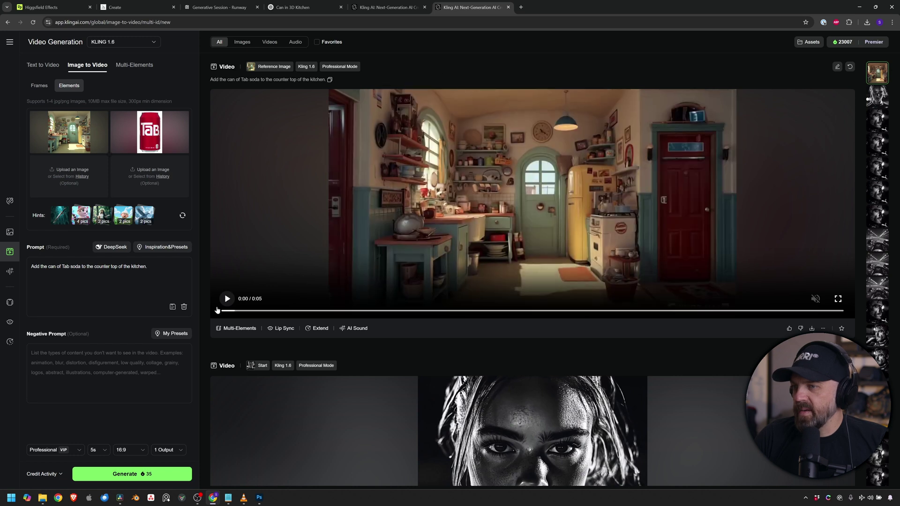
pyautogui.click(227, 299)
pyautogui.click(228, 299)
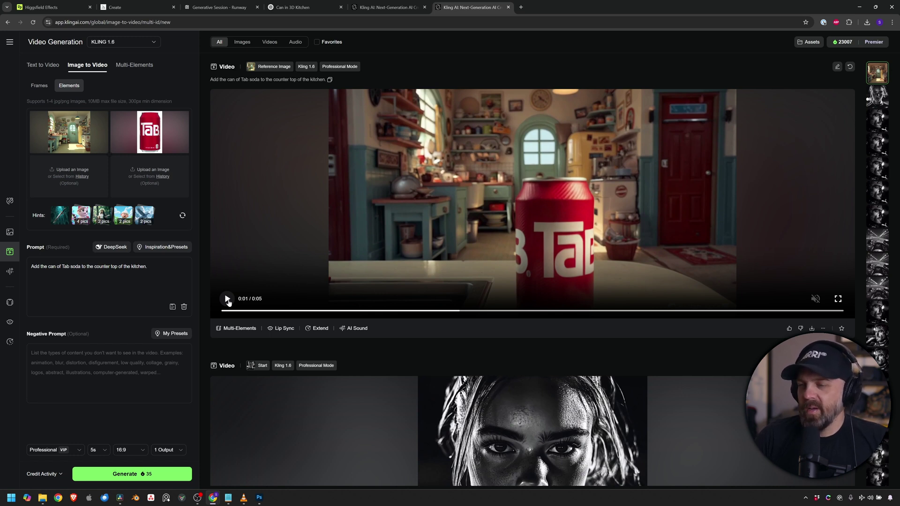
pyautogui.click(228, 299)
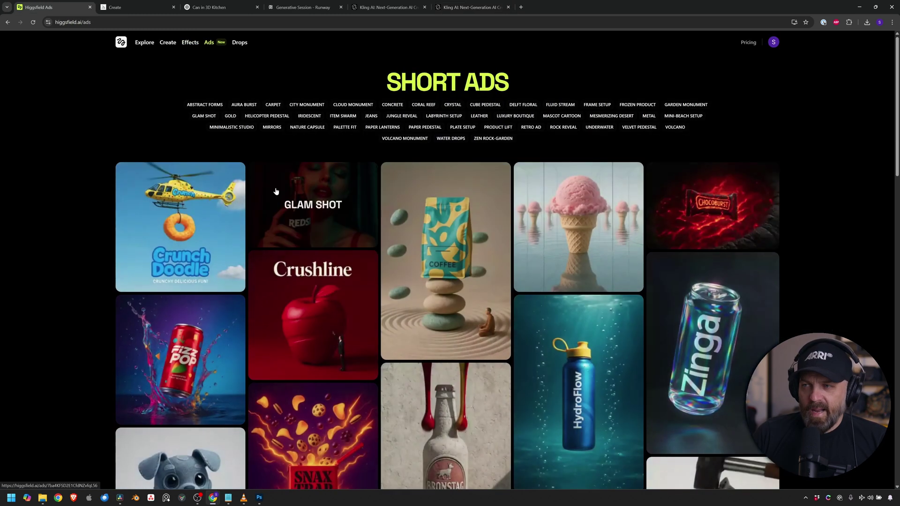
# Look through the example templates in the Short Ads gallery and return to its beginning.
pyautogui.scroll(-5, 253, 290)
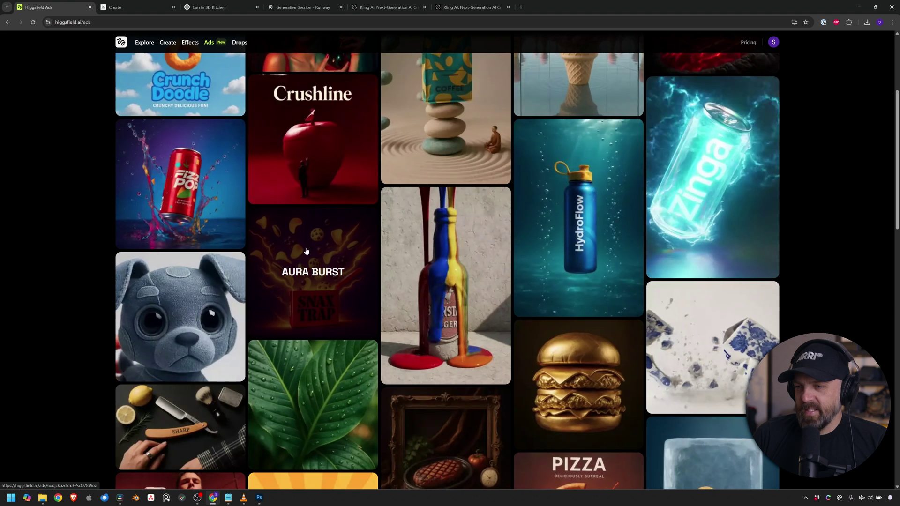
pyautogui.scroll(-9, 305, 259)
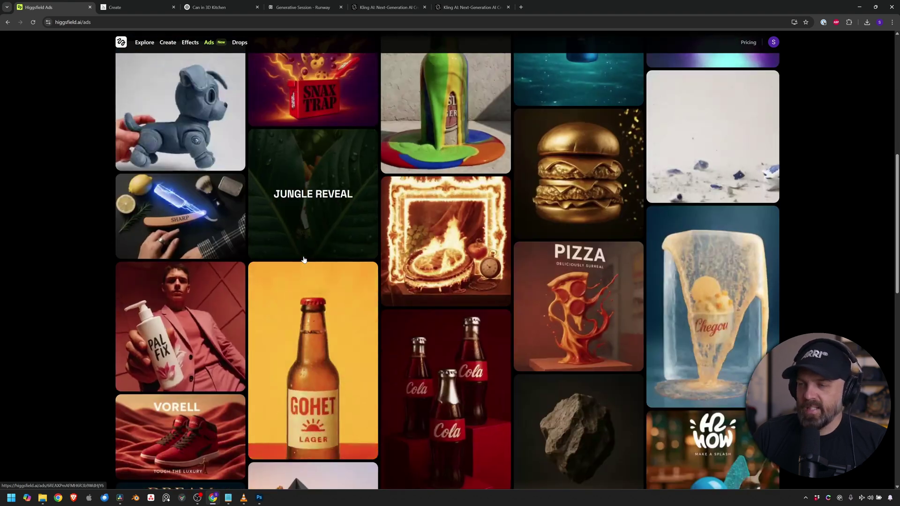
pyautogui.scroll(-3, 304, 259)
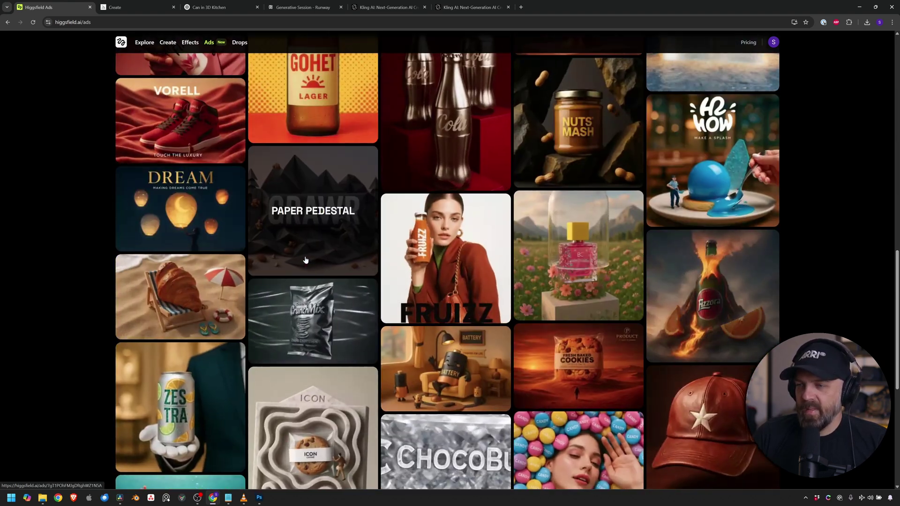
pyautogui.scroll(-1, 334, 329)
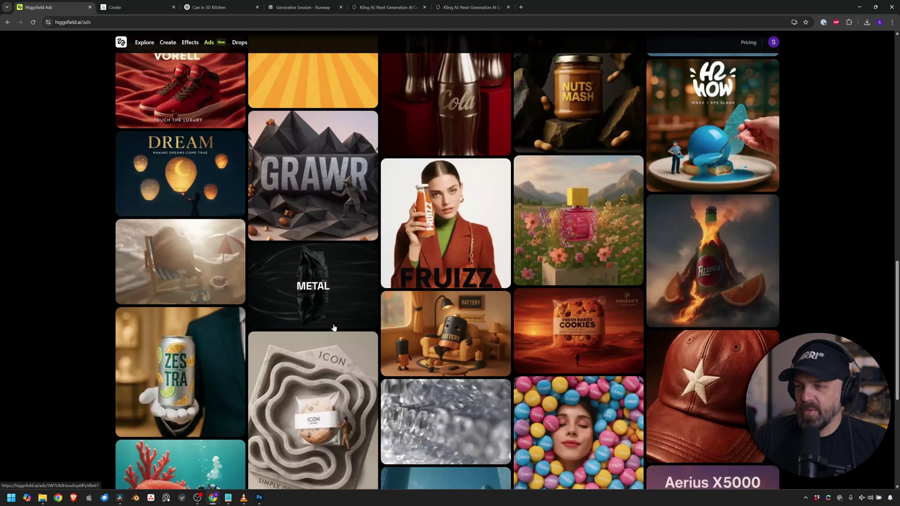
pyautogui.scroll(-7, 334, 327)
pyautogui.scroll(10, 339, 313)
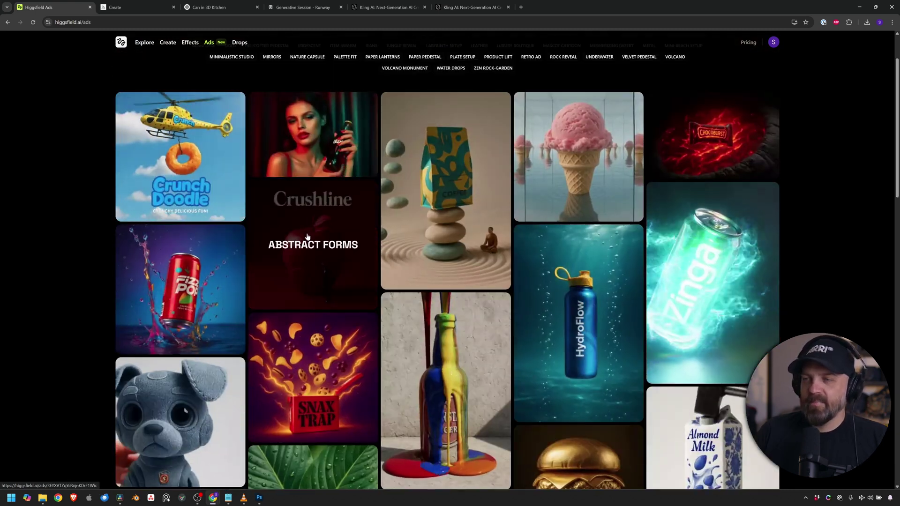
pyautogui.scroll(-20, 308, 236)
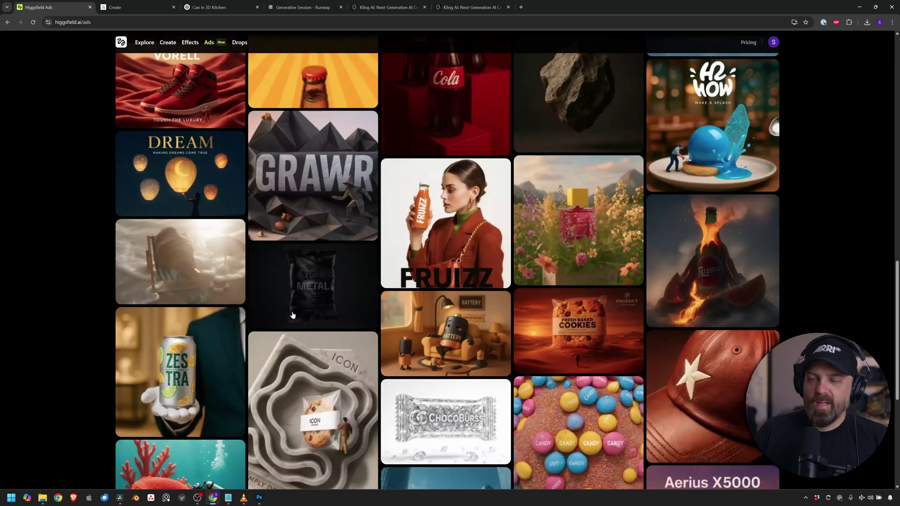
pyautogui.scroll(10, 292, 315)
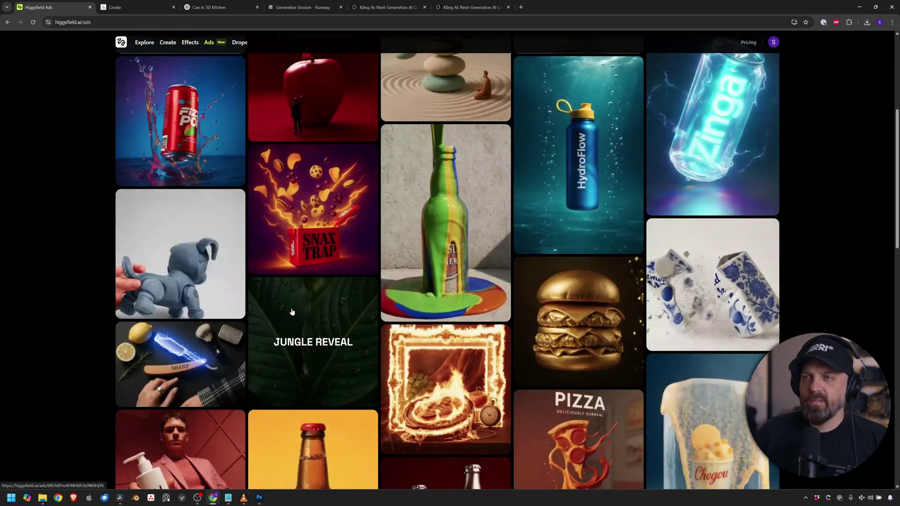
pyautogui.scroll(5, 238, 138)
pyautogui.scroll(1, 238, 138)
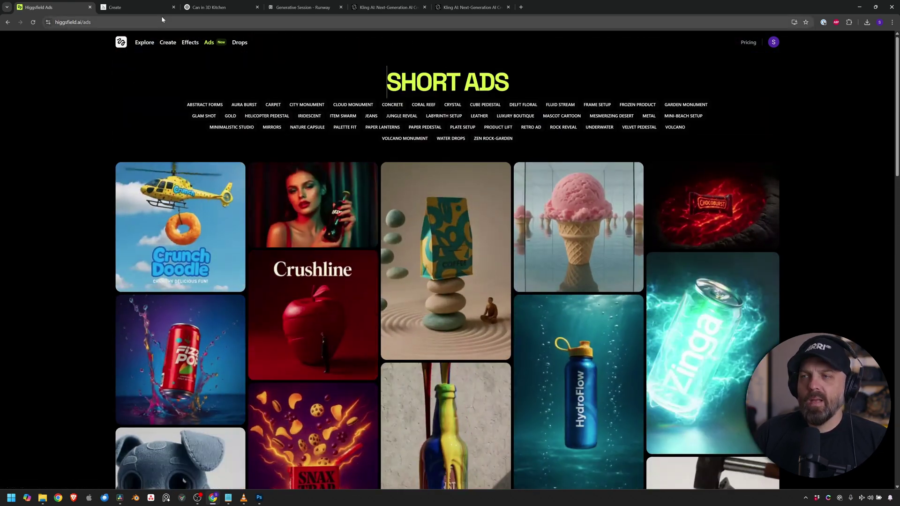